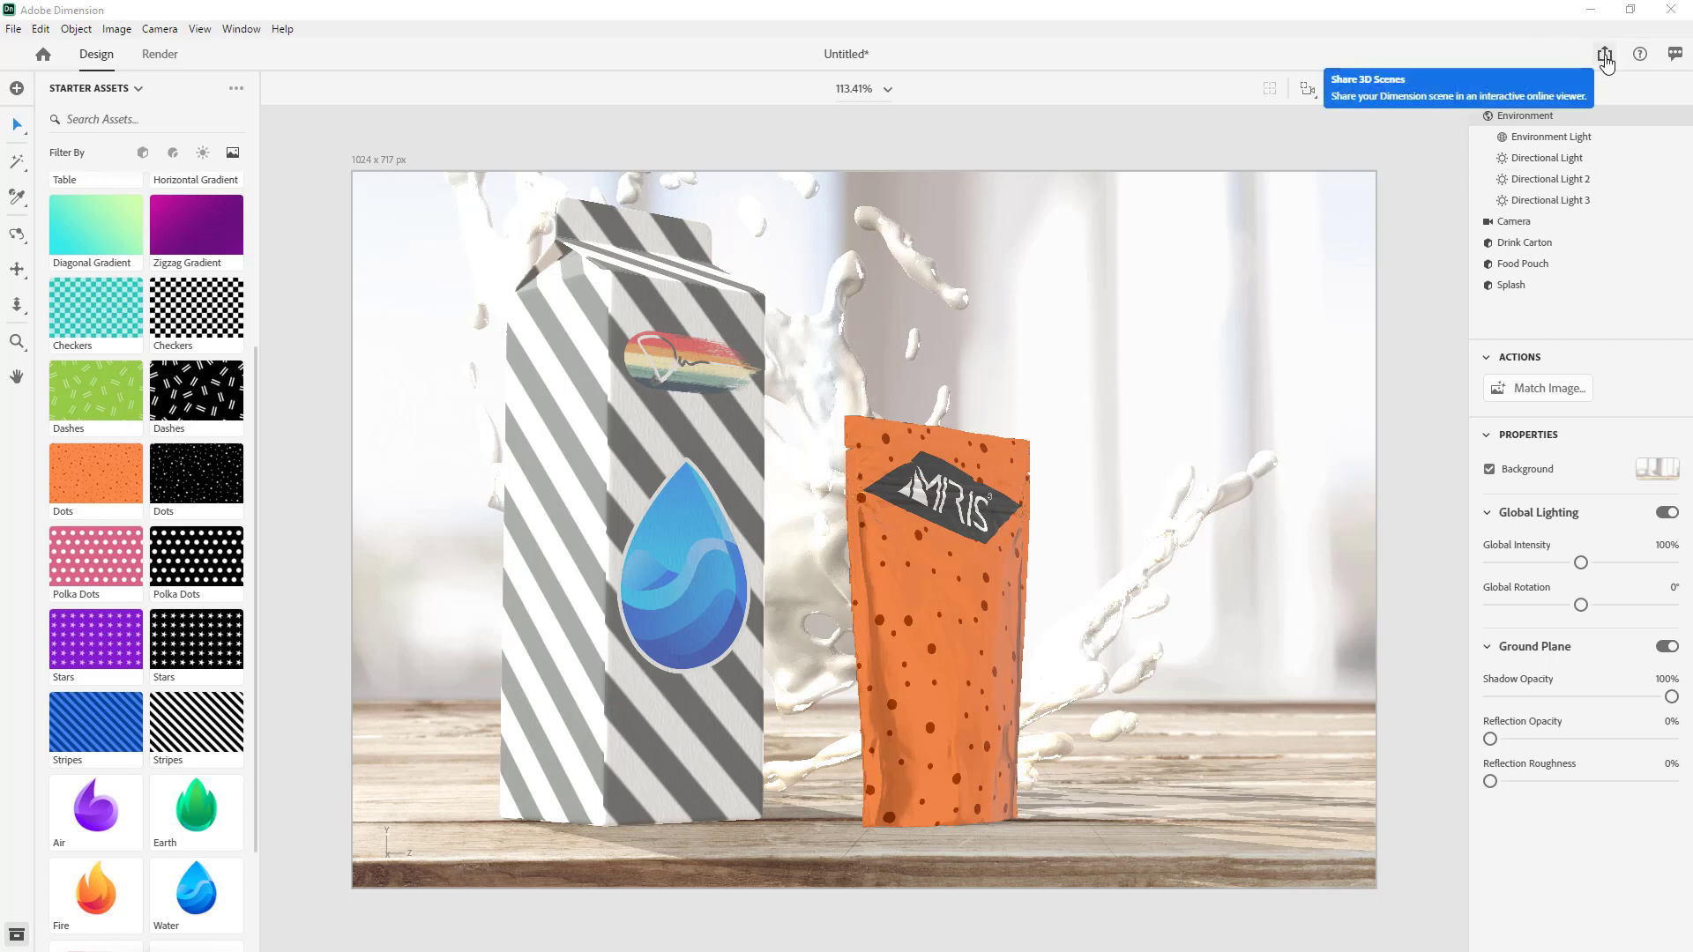
- Save a PNG snapshot of the scene to the Desktop, overwriting the existing Untitled-snapshot.png
{"action": "left_click", "coordinate": [1605, 56]}
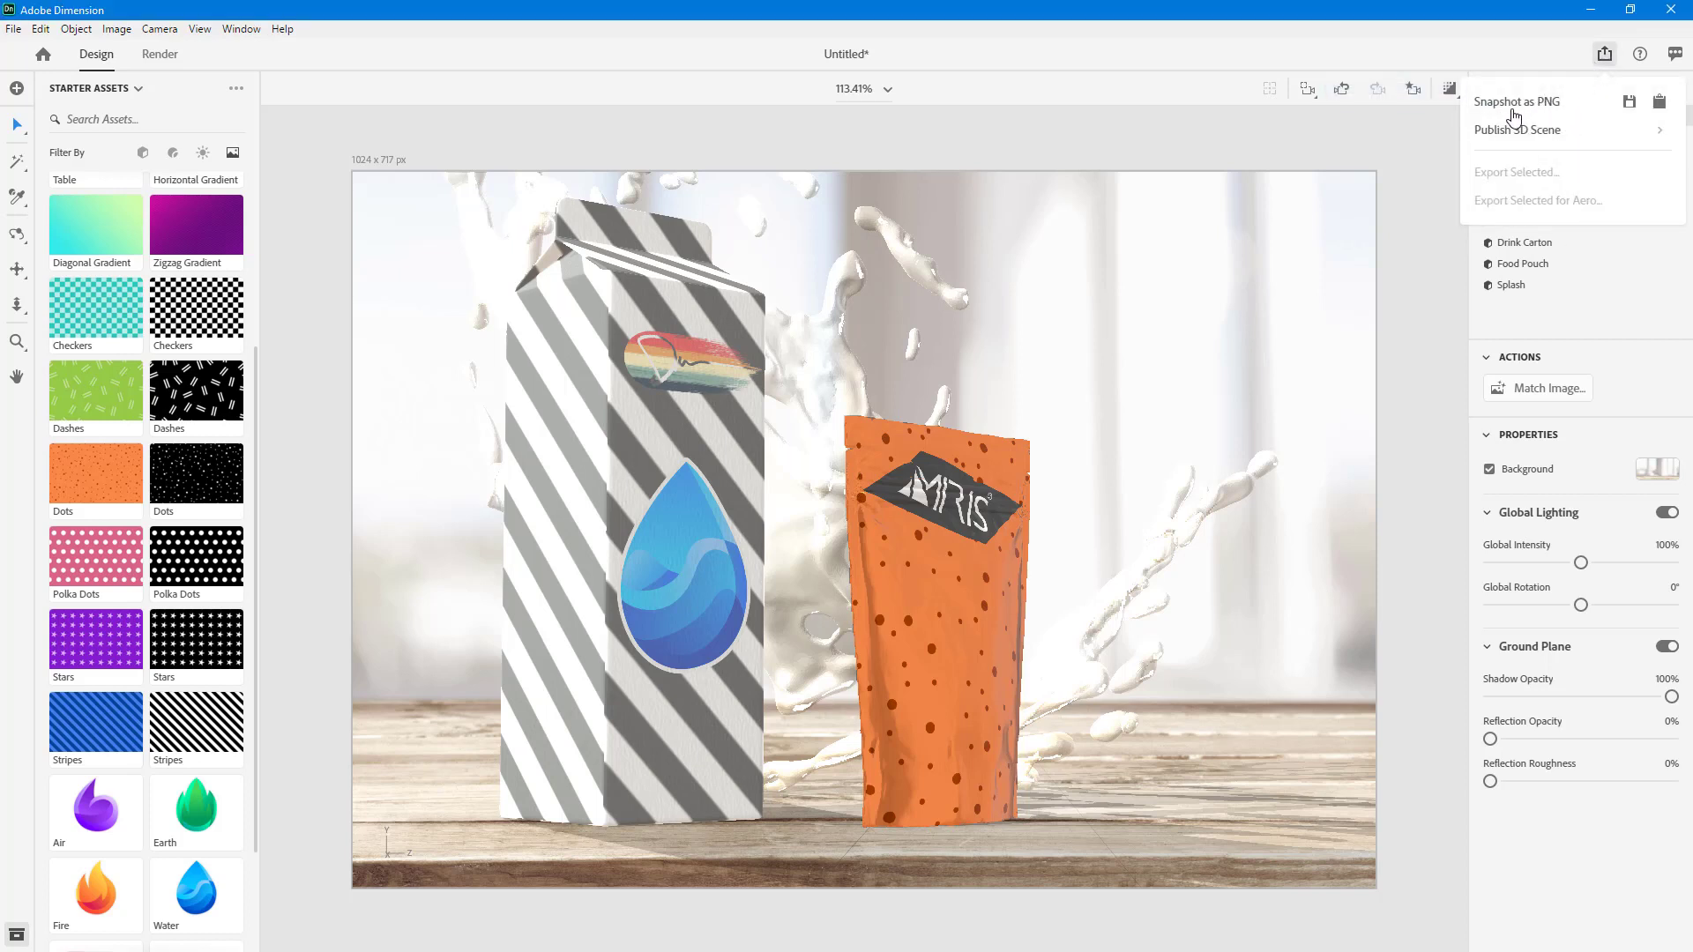
{"action": "left_click", "coordinate": [1629, 103]}
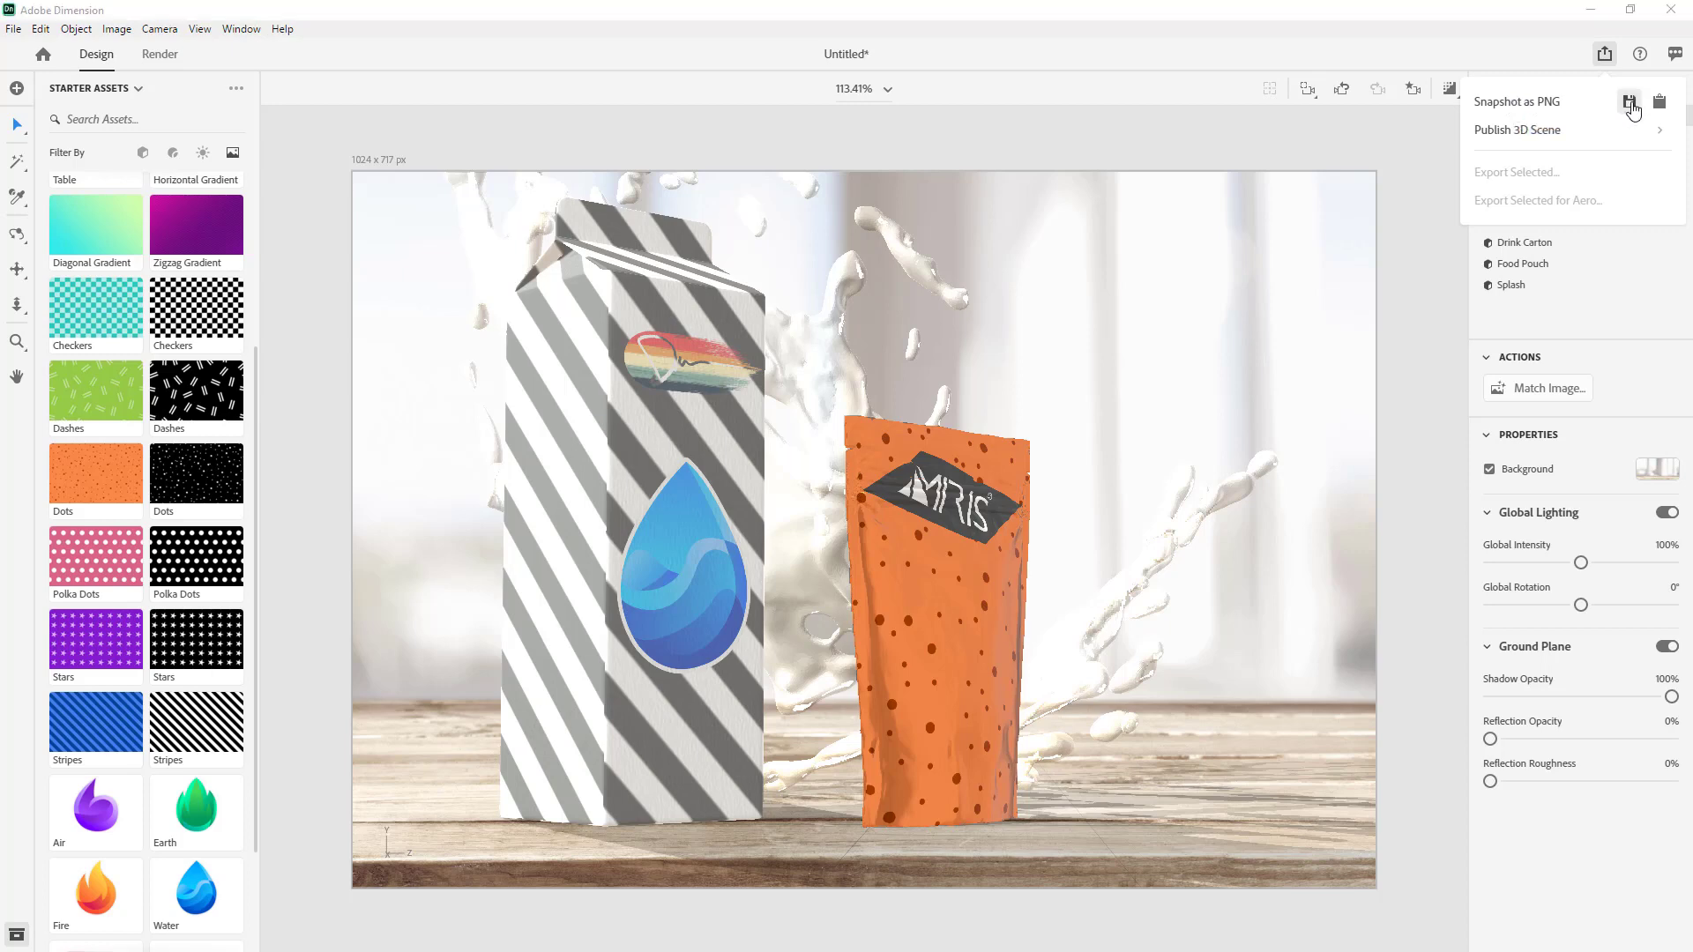
{"action": "left_click", "coordinate": [221, 144]}
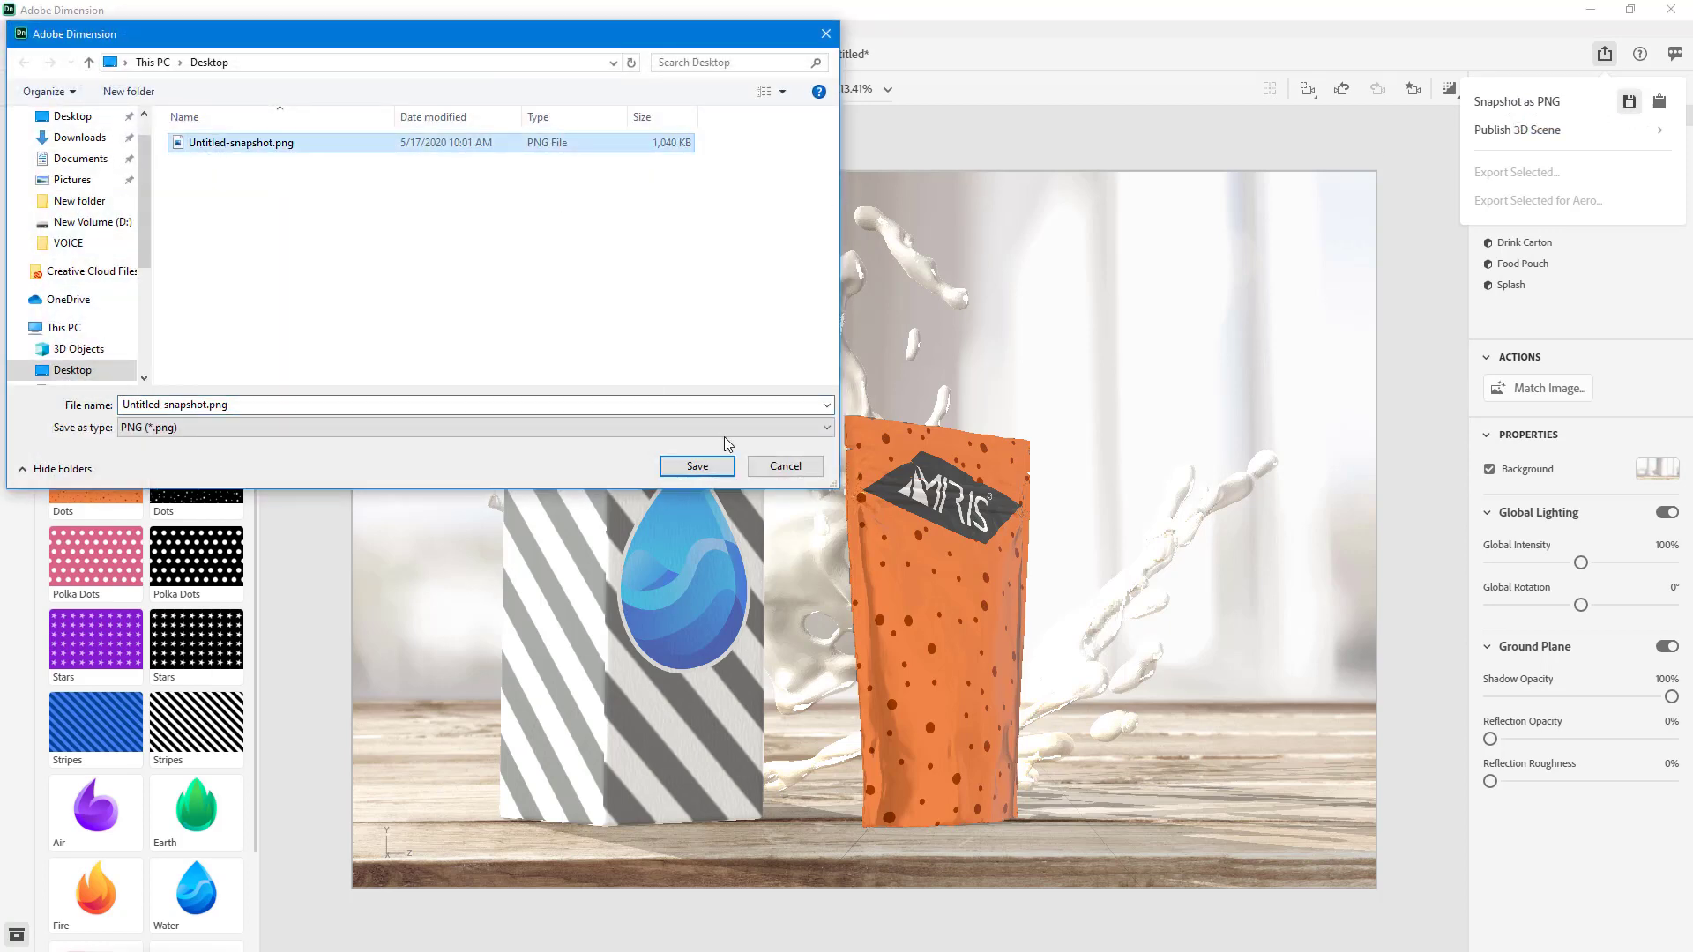
{"action": "left_click", "coordinate": [706, 467]}
{"action": "left_click", "coordinate": [887, 485]}
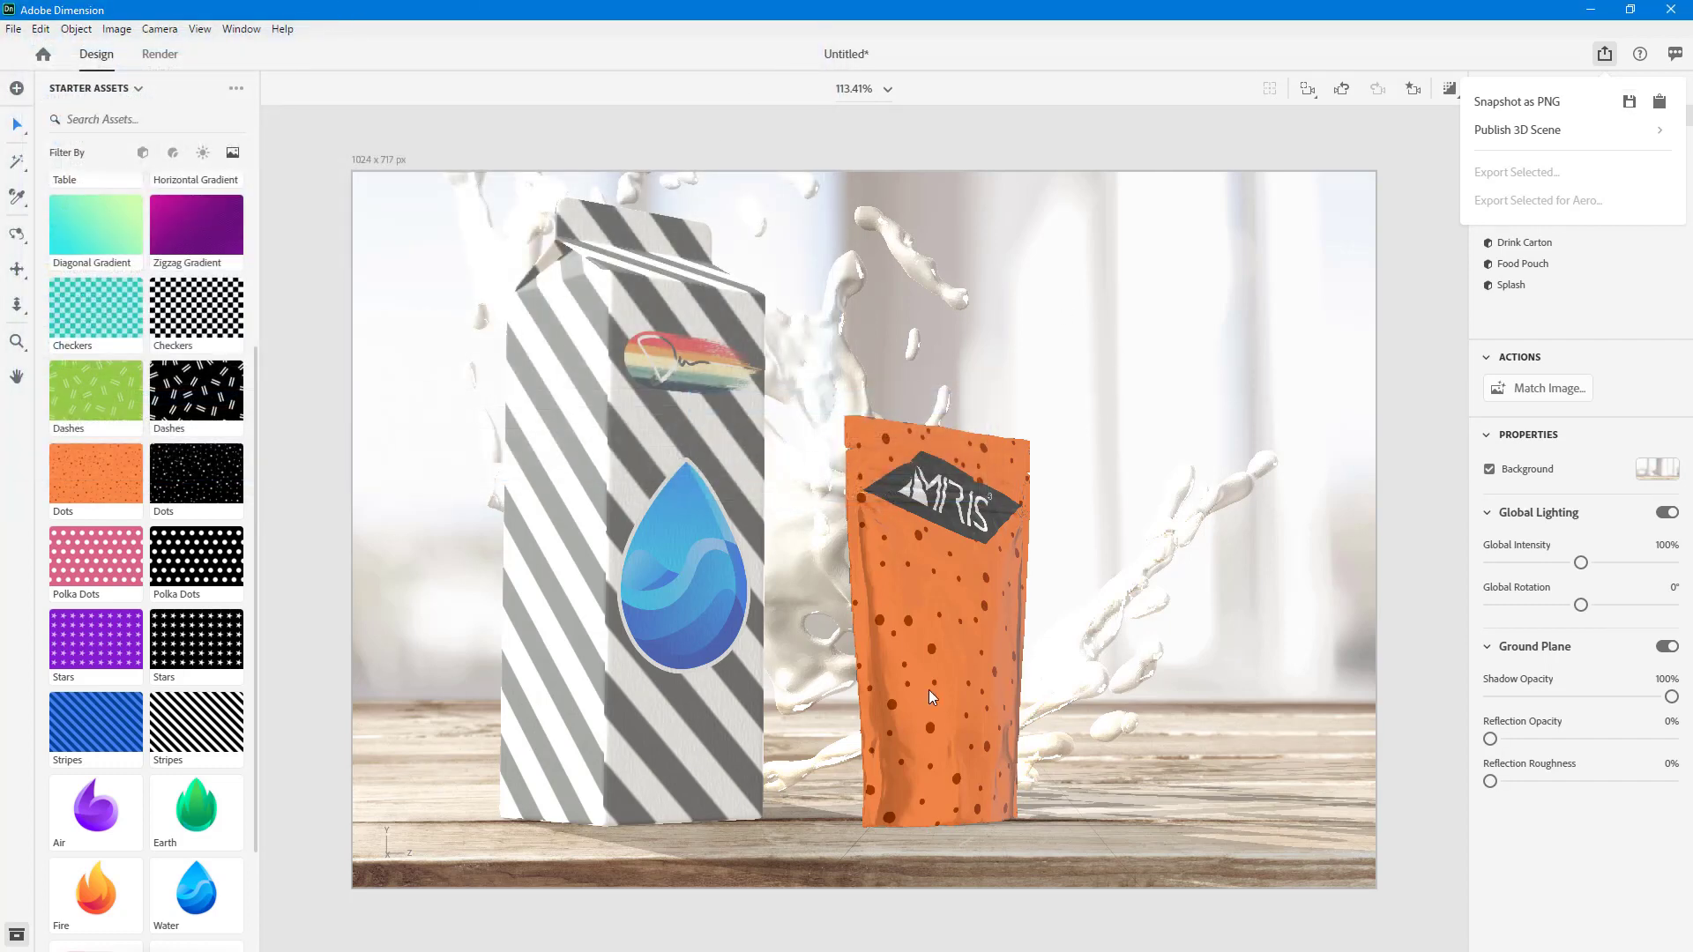
- Open Untitled-snapshot.png from the Desktop in Photos to inspect it, close it, and return to the maximized Adobe Dimension window
{"action": "double_click", "coordinate": [828, 18]}
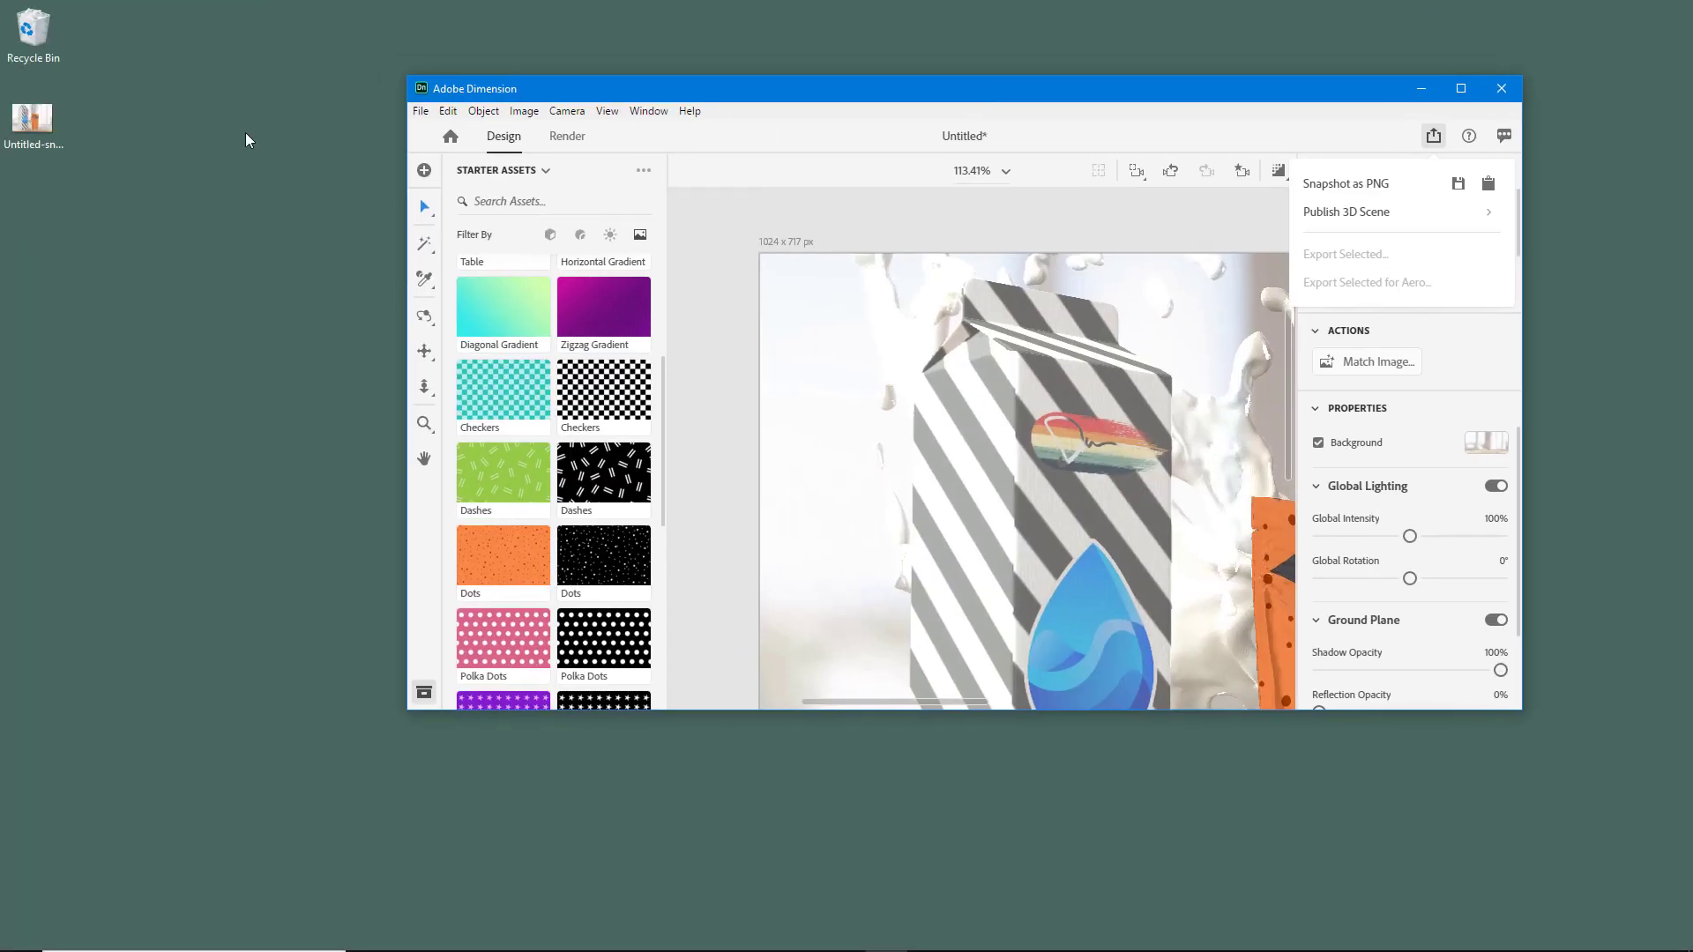
{"action": "double_click", "coordinate": [35, 132]}
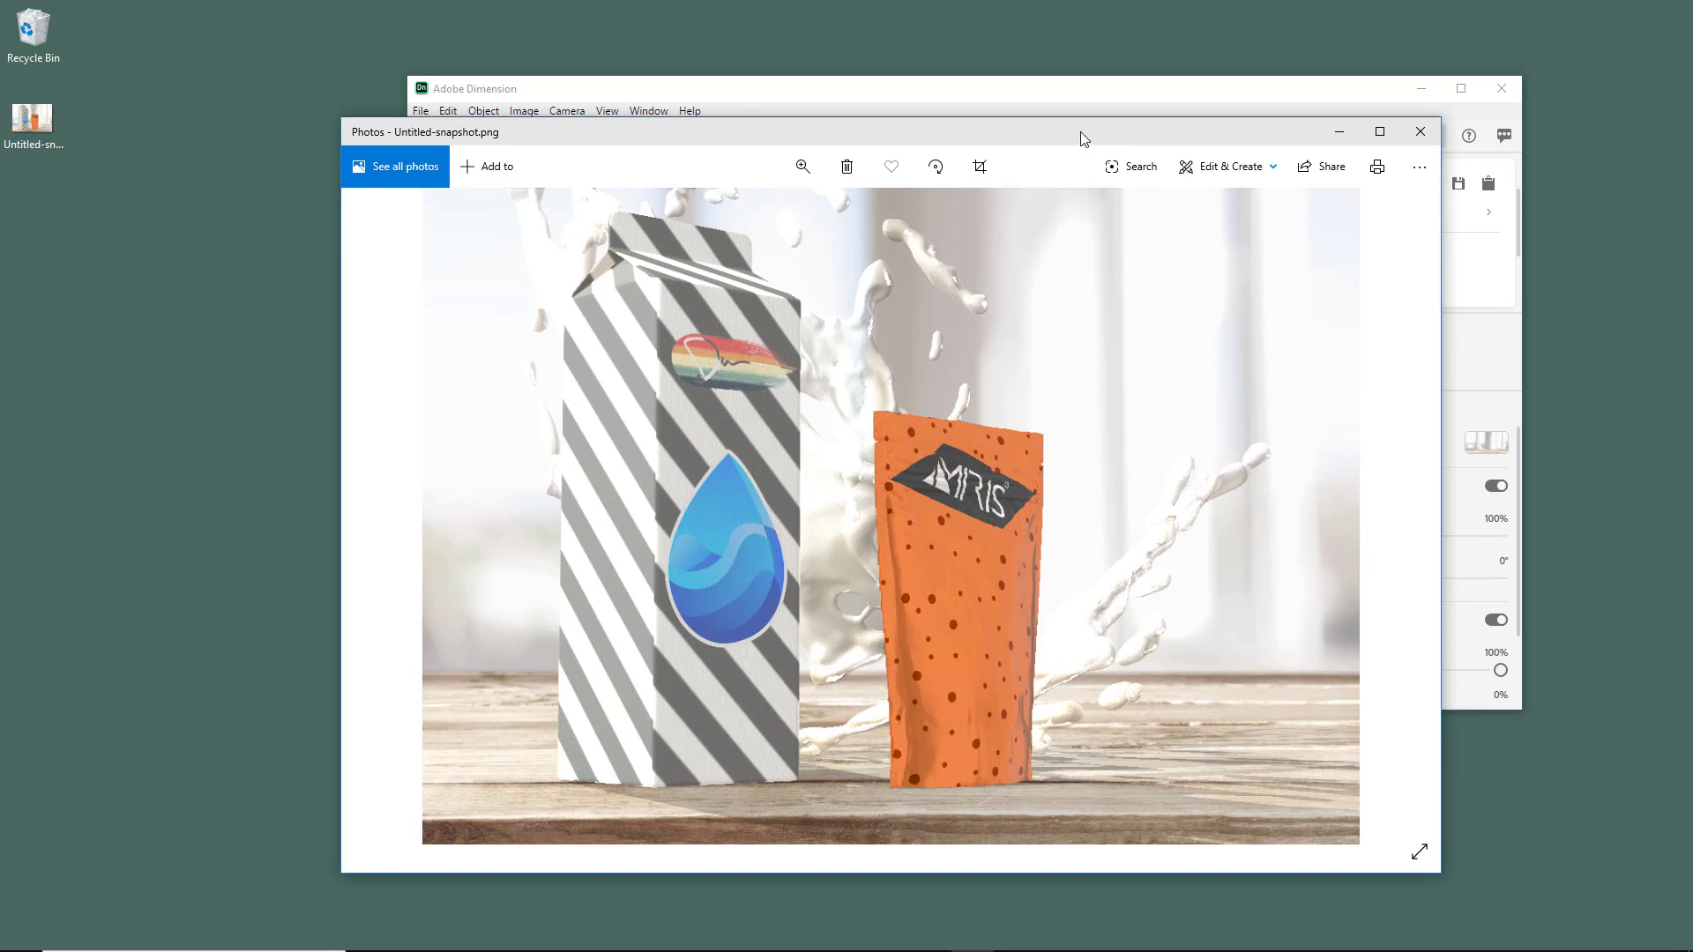
{"action": "left_click_drag", "start_coordinate": [1084, 139], "coordinate": [700, 234]}
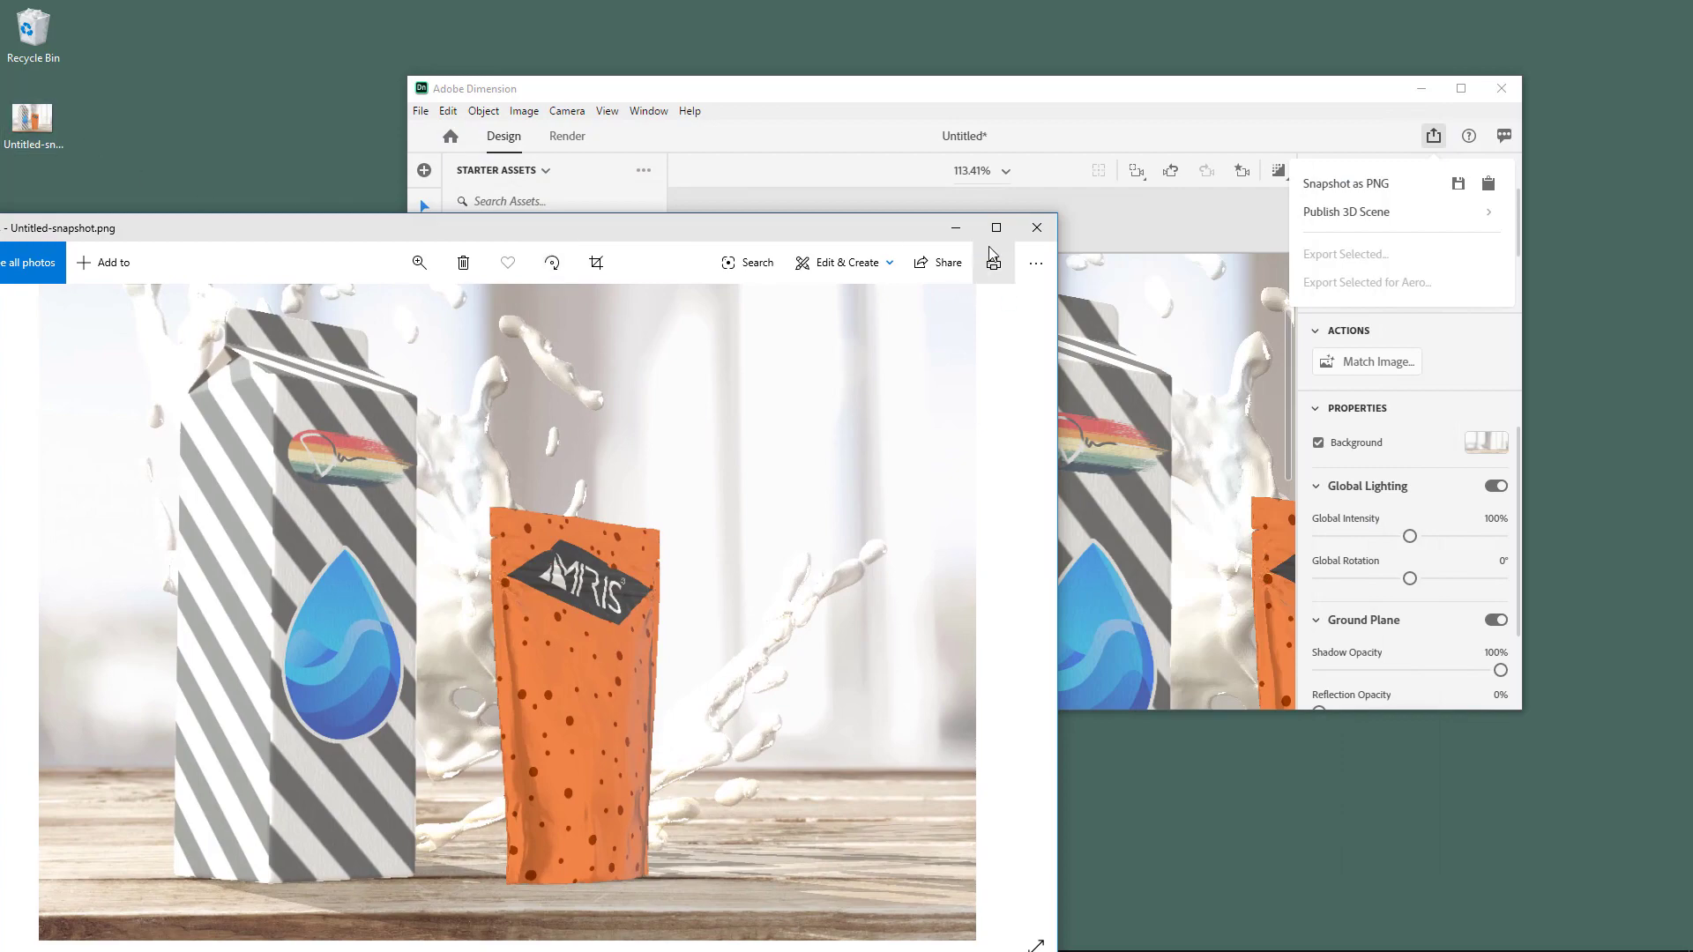
{"action": "left_click", "coordinate": [1037, 228]}
{"action": "double_click", "coordinate": [1062, 91]}
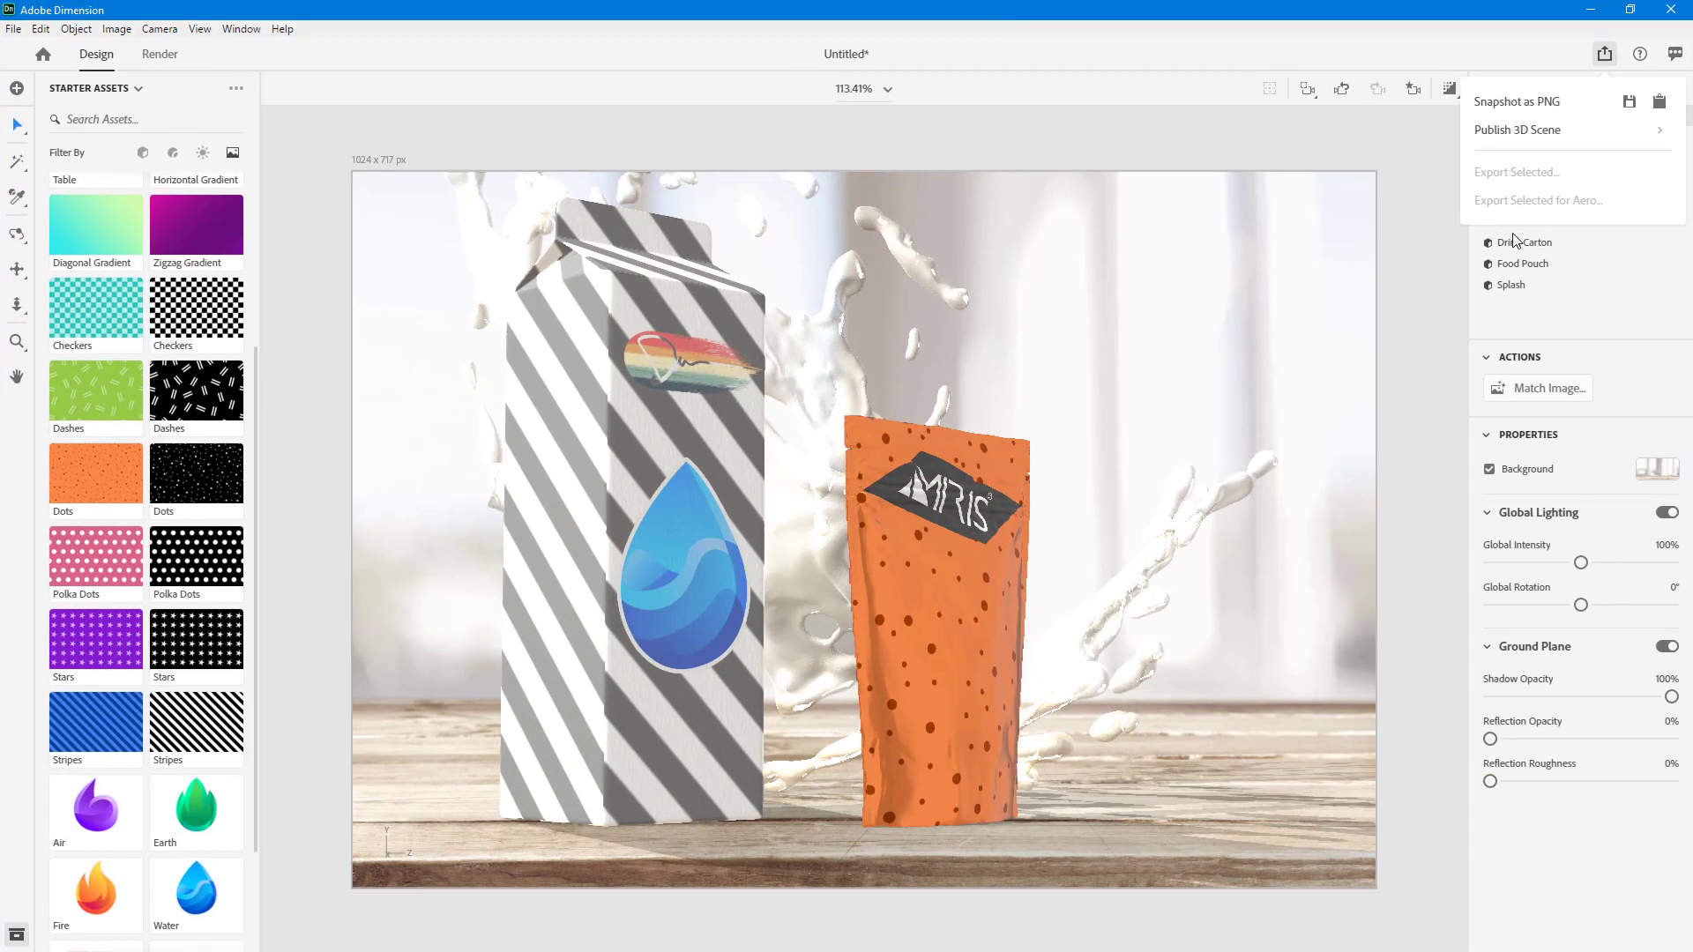
- Enable the render preview and save another PNG snapshot to the Desktop as Untitled-snapshot.png
{"action": "left_click", "coordinate": [1451, 90]}
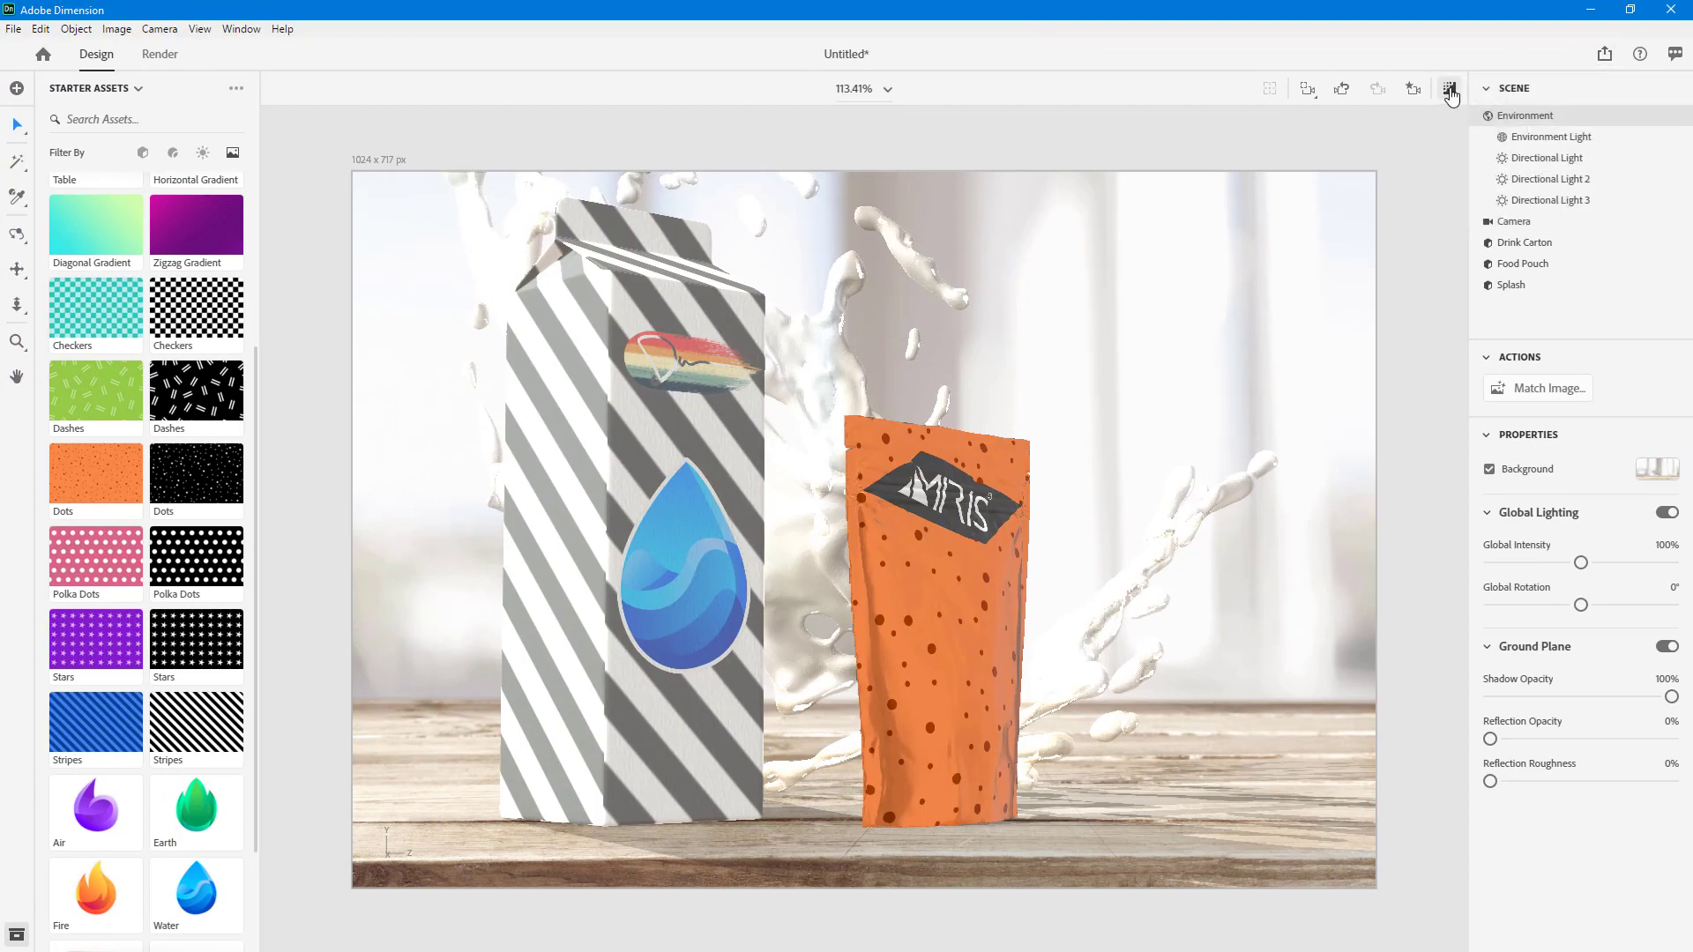
{"action": "left_click", "coordinate": [1451, 92]}
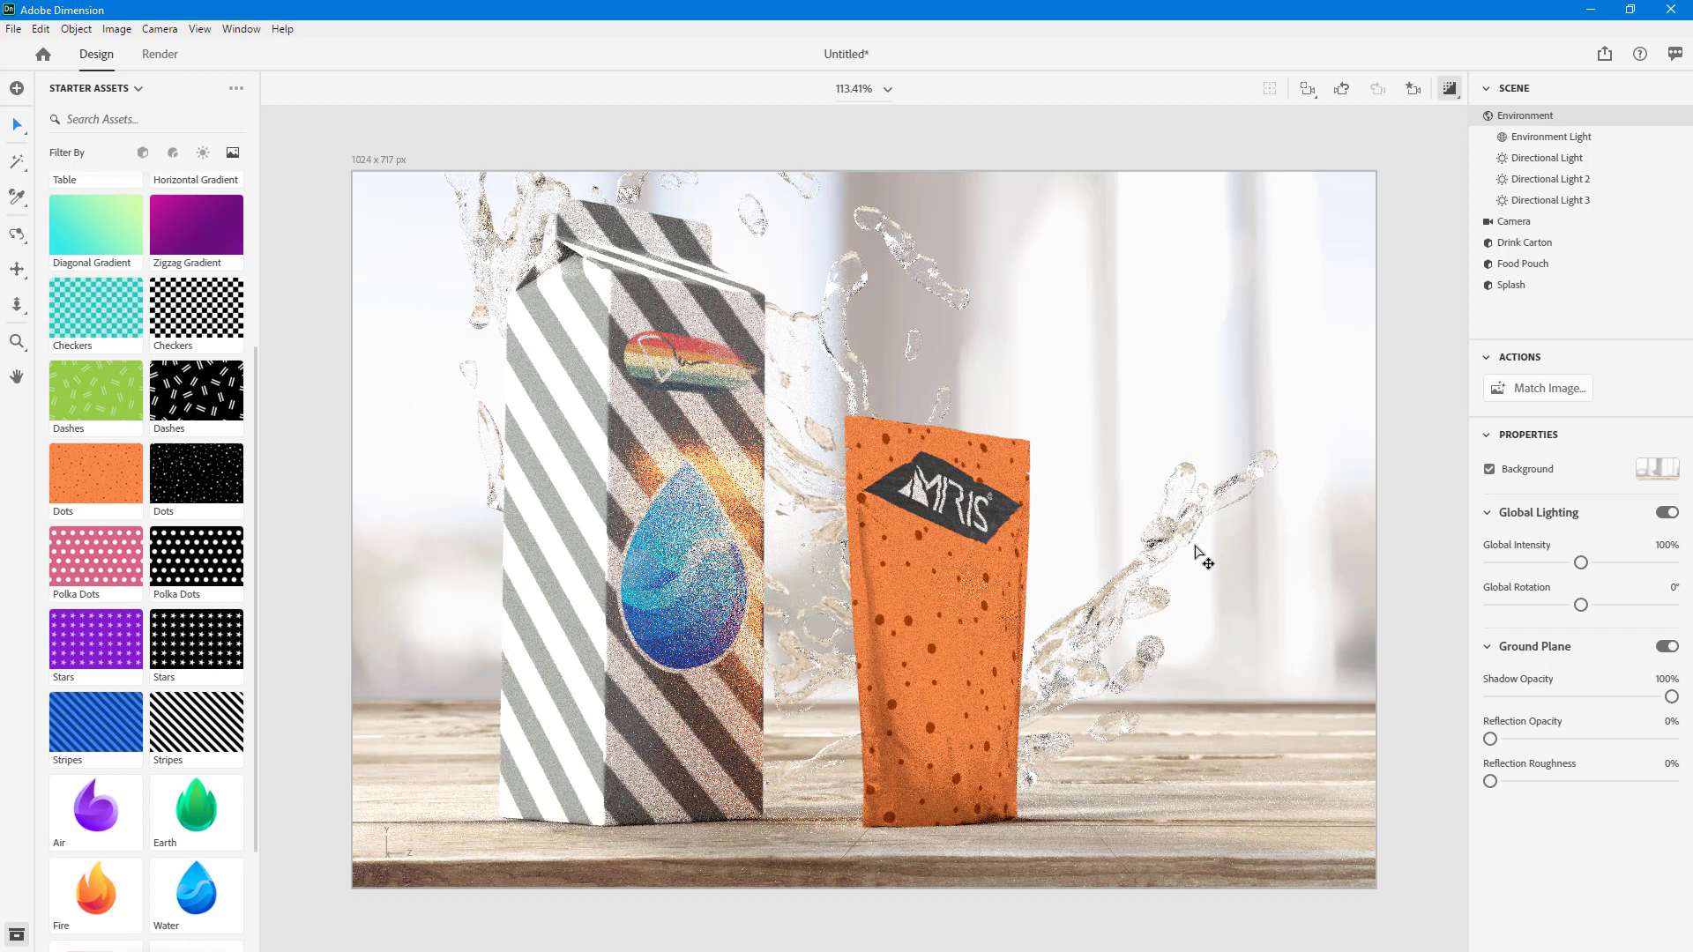
{"action": "left_click", "coordinate": [1603, 54]}
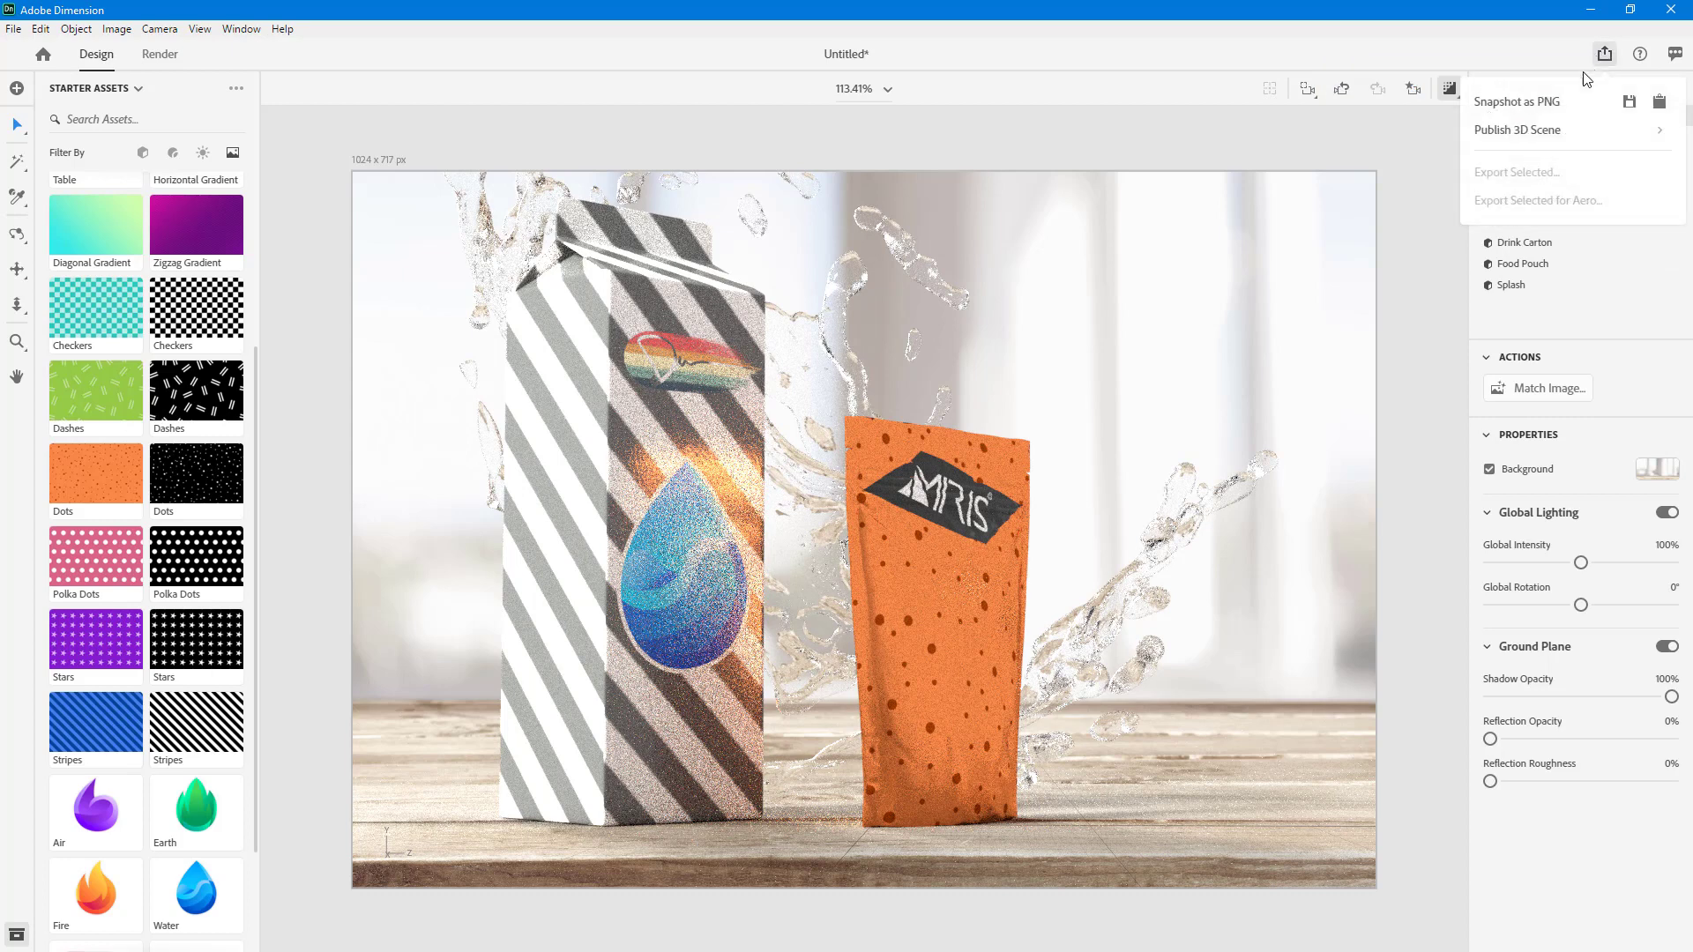
{"action": "left_click", "coordinate": [1629, 102]}
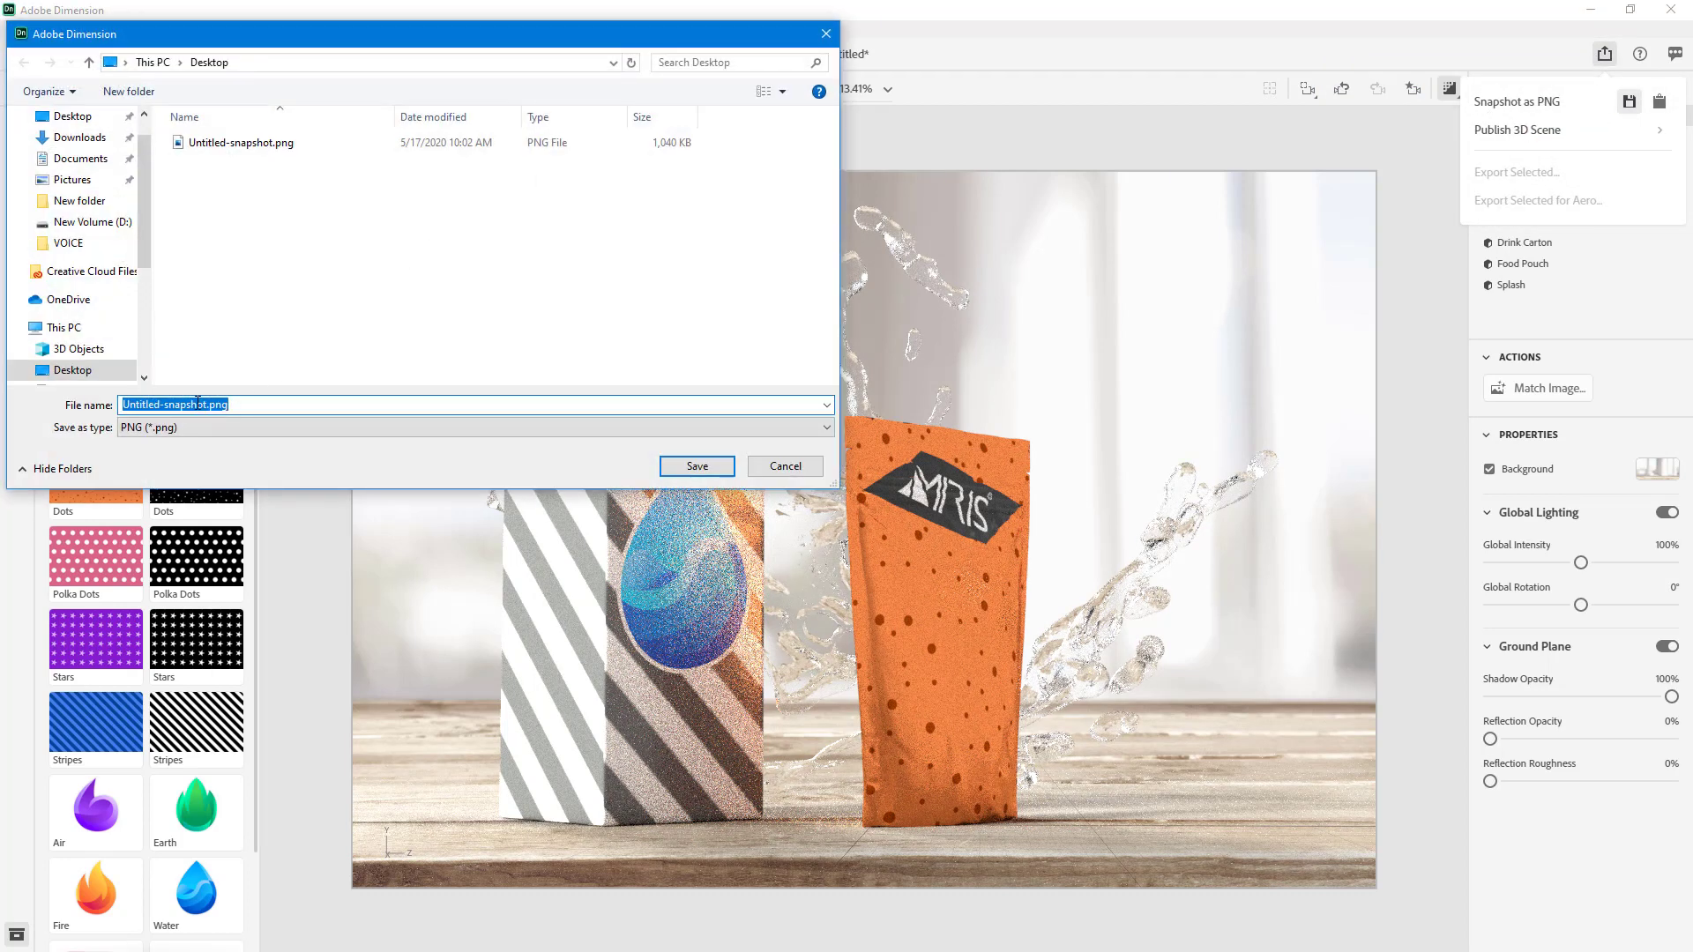
{"action": "left_click", "coordinate": [202, 403]}
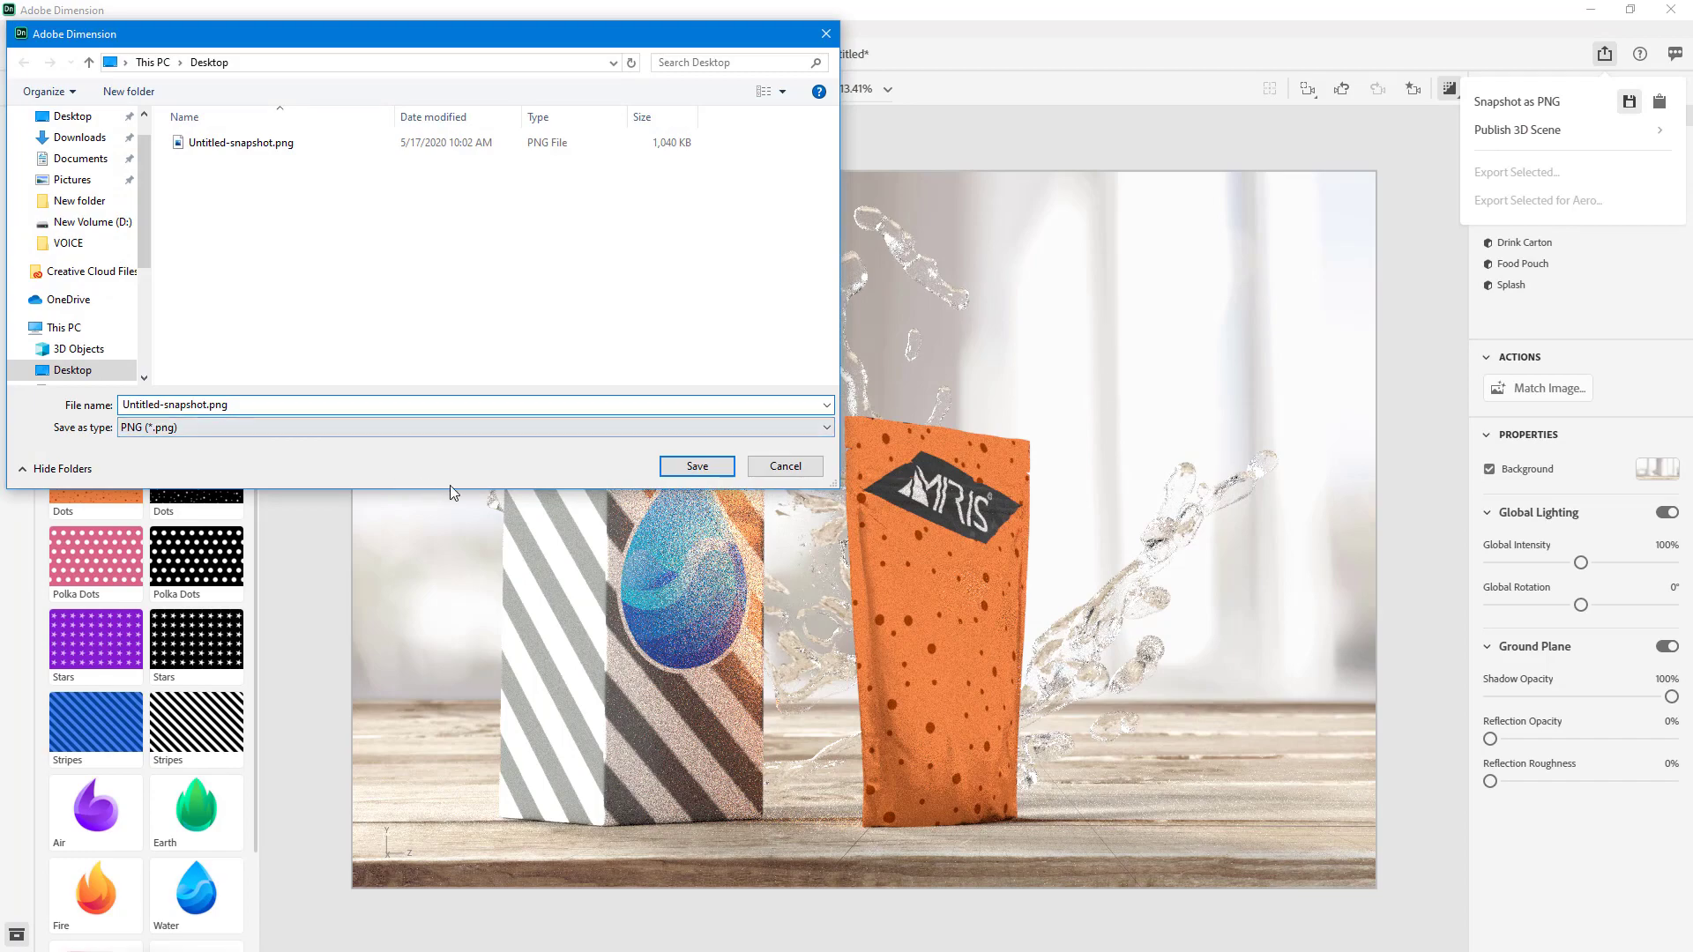
{"action": "left_click", "coordinate": [684, 460]}
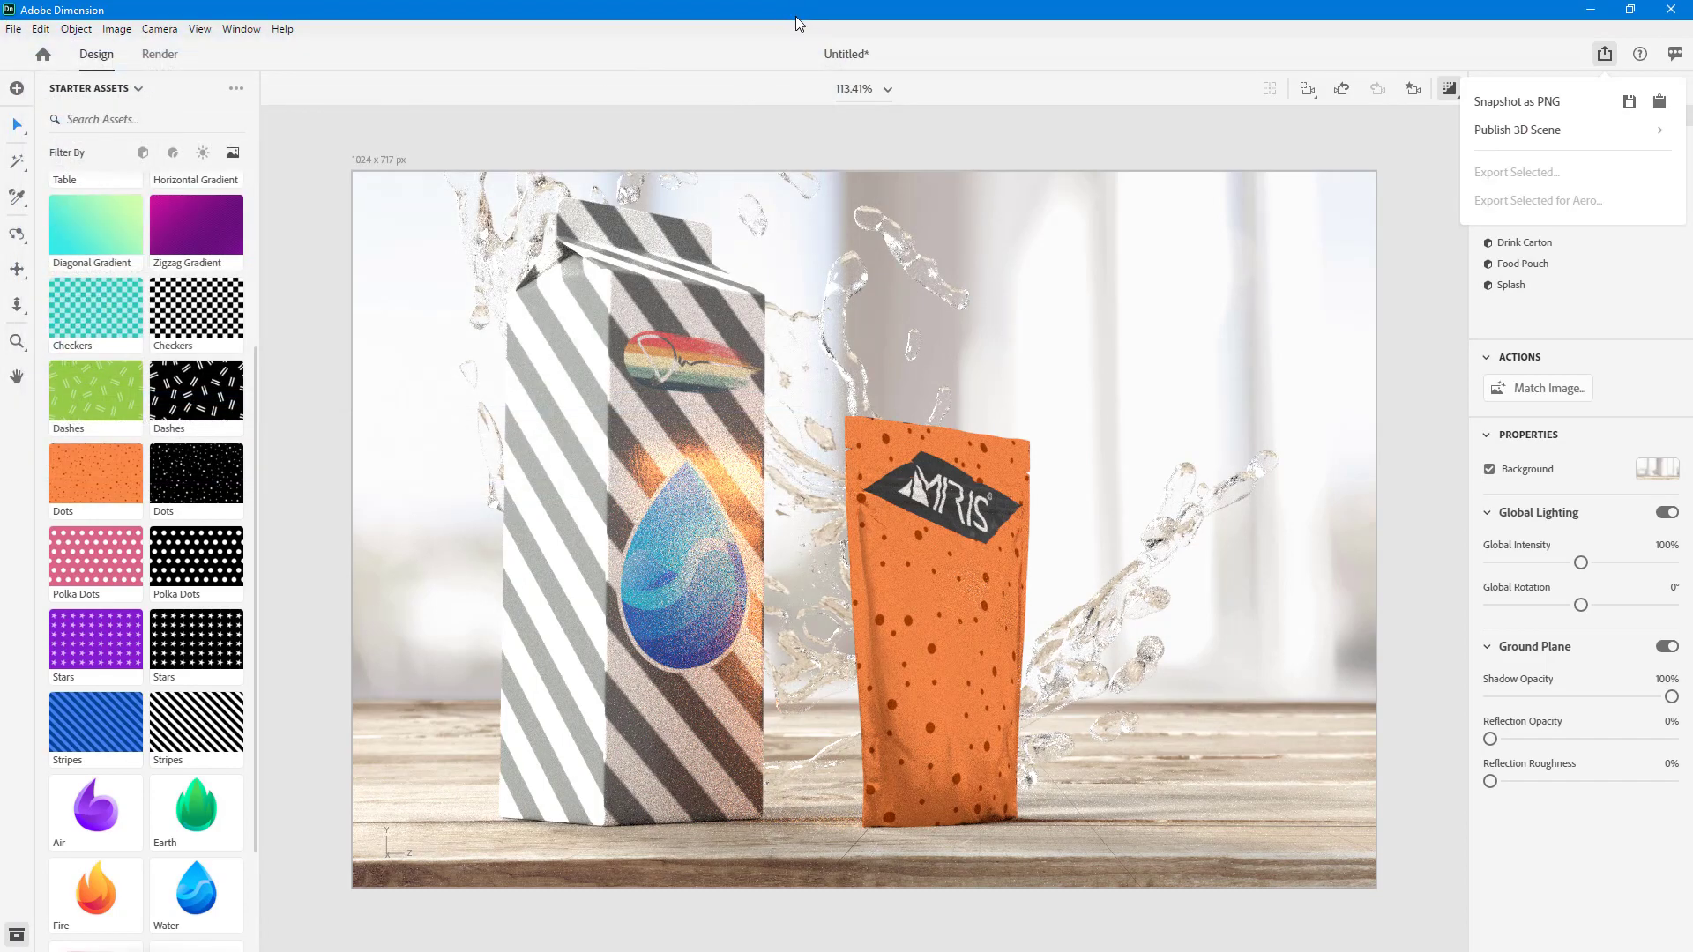
- Inspect the new Untitled-snapshot.png in Photos, and back in Adobe Dimension disable the render preview
{"action": "double_click", "coordinate": [796, 18]}
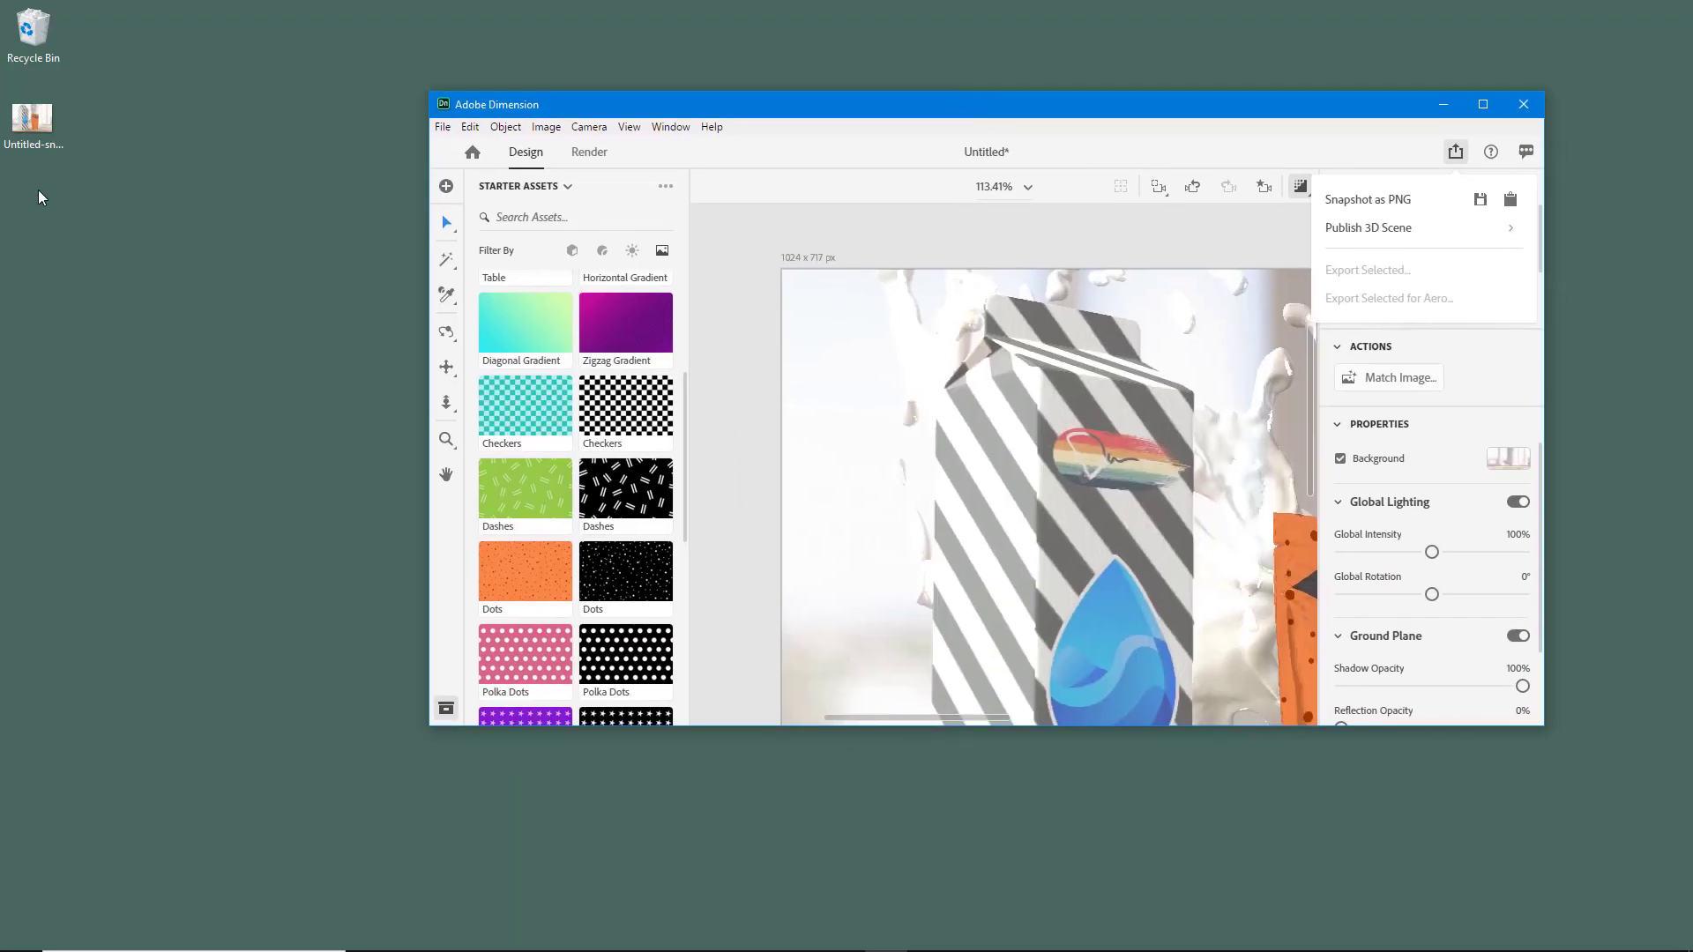
{"action": "left_click", "coordinate": [45, 214]}
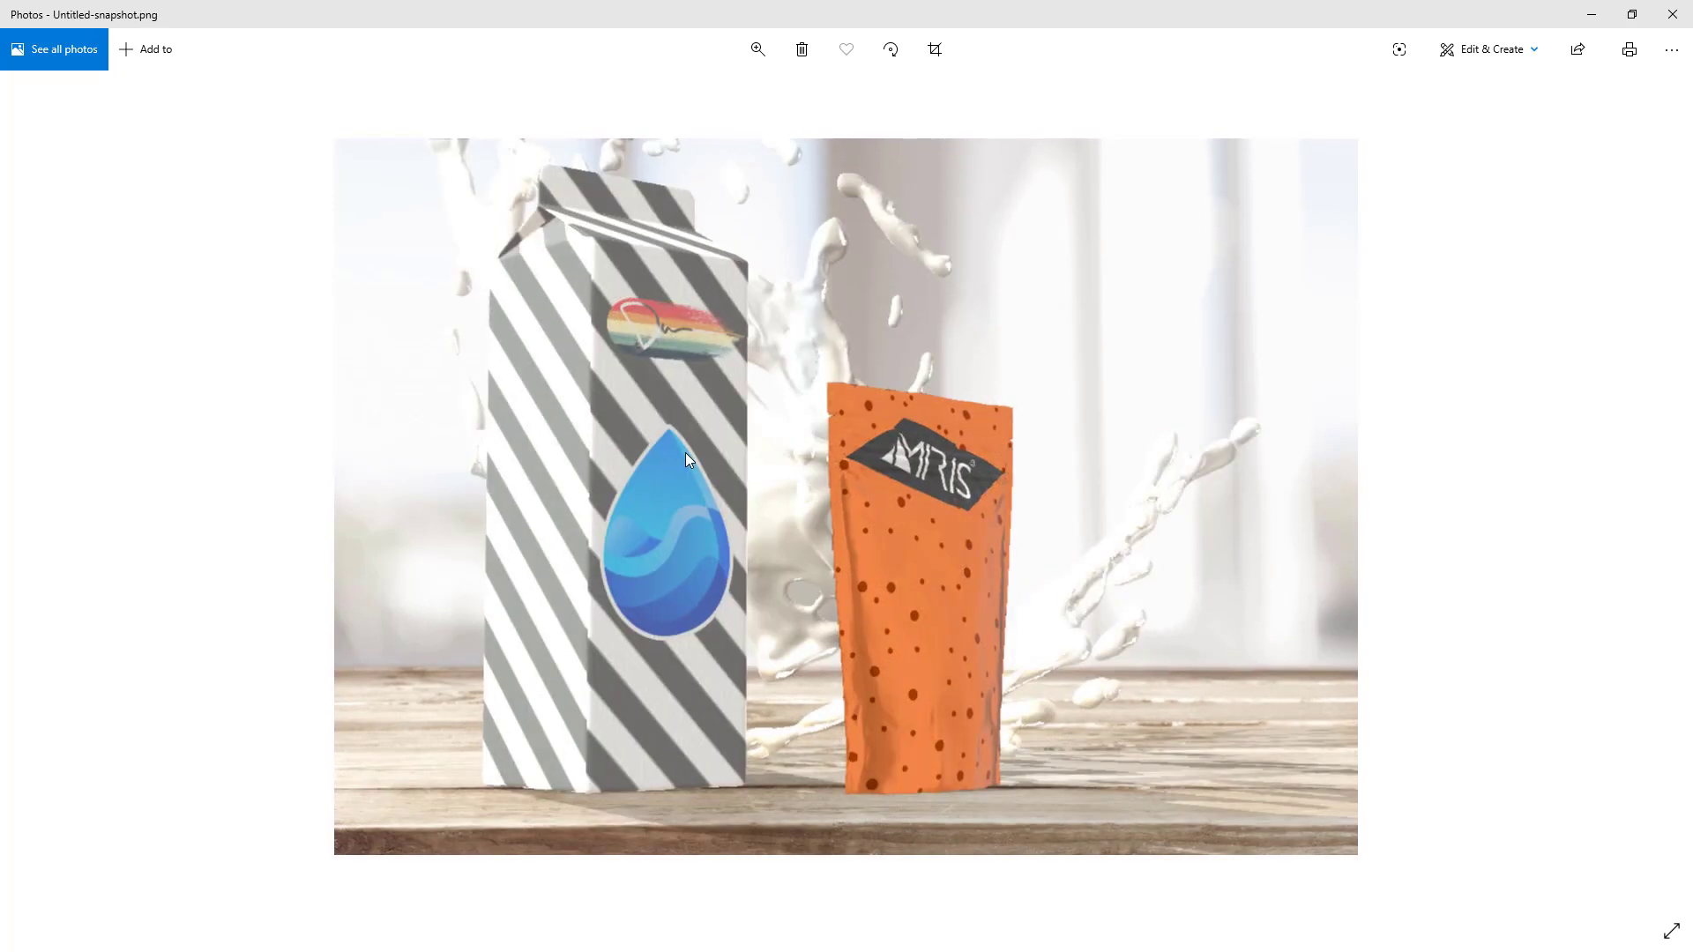
{"action": "left_click", "coordinate": [1673, 14]}
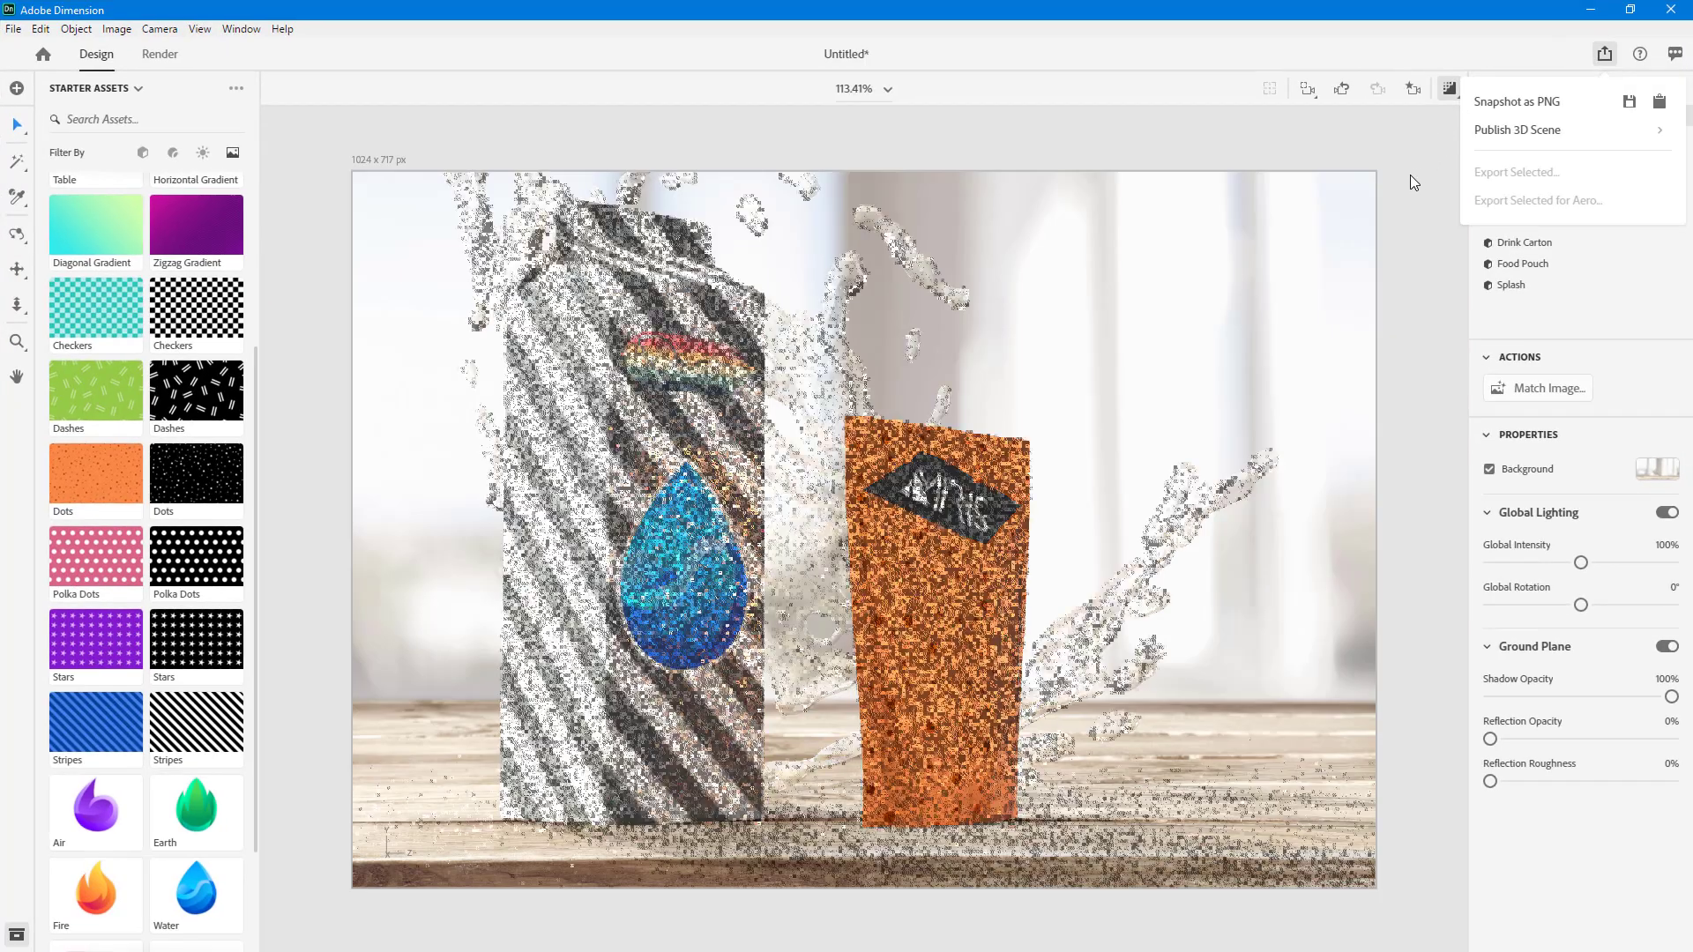
{"action": "left_click", "coordinate": [1422, 209]}
{"action": "left_click", "coordinate": [1449, 91]}
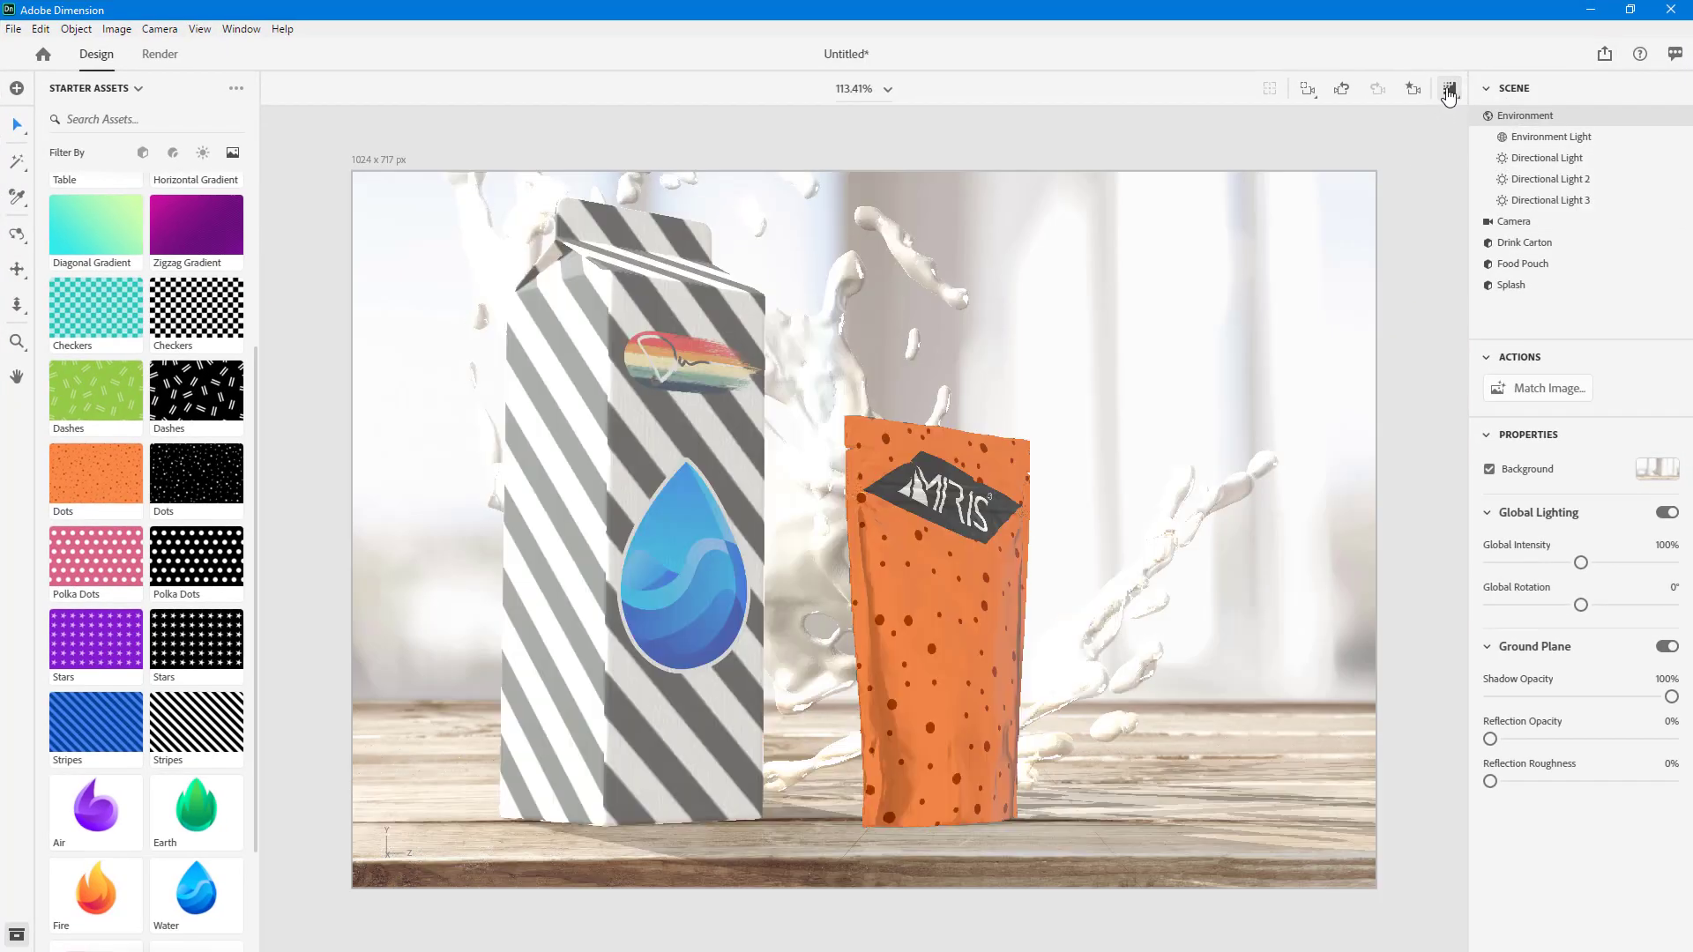
- Publish the 3D scene under the name TutorTube Test by creating a public link
{"action": "left_click", "coordinate": [1606, 55]}
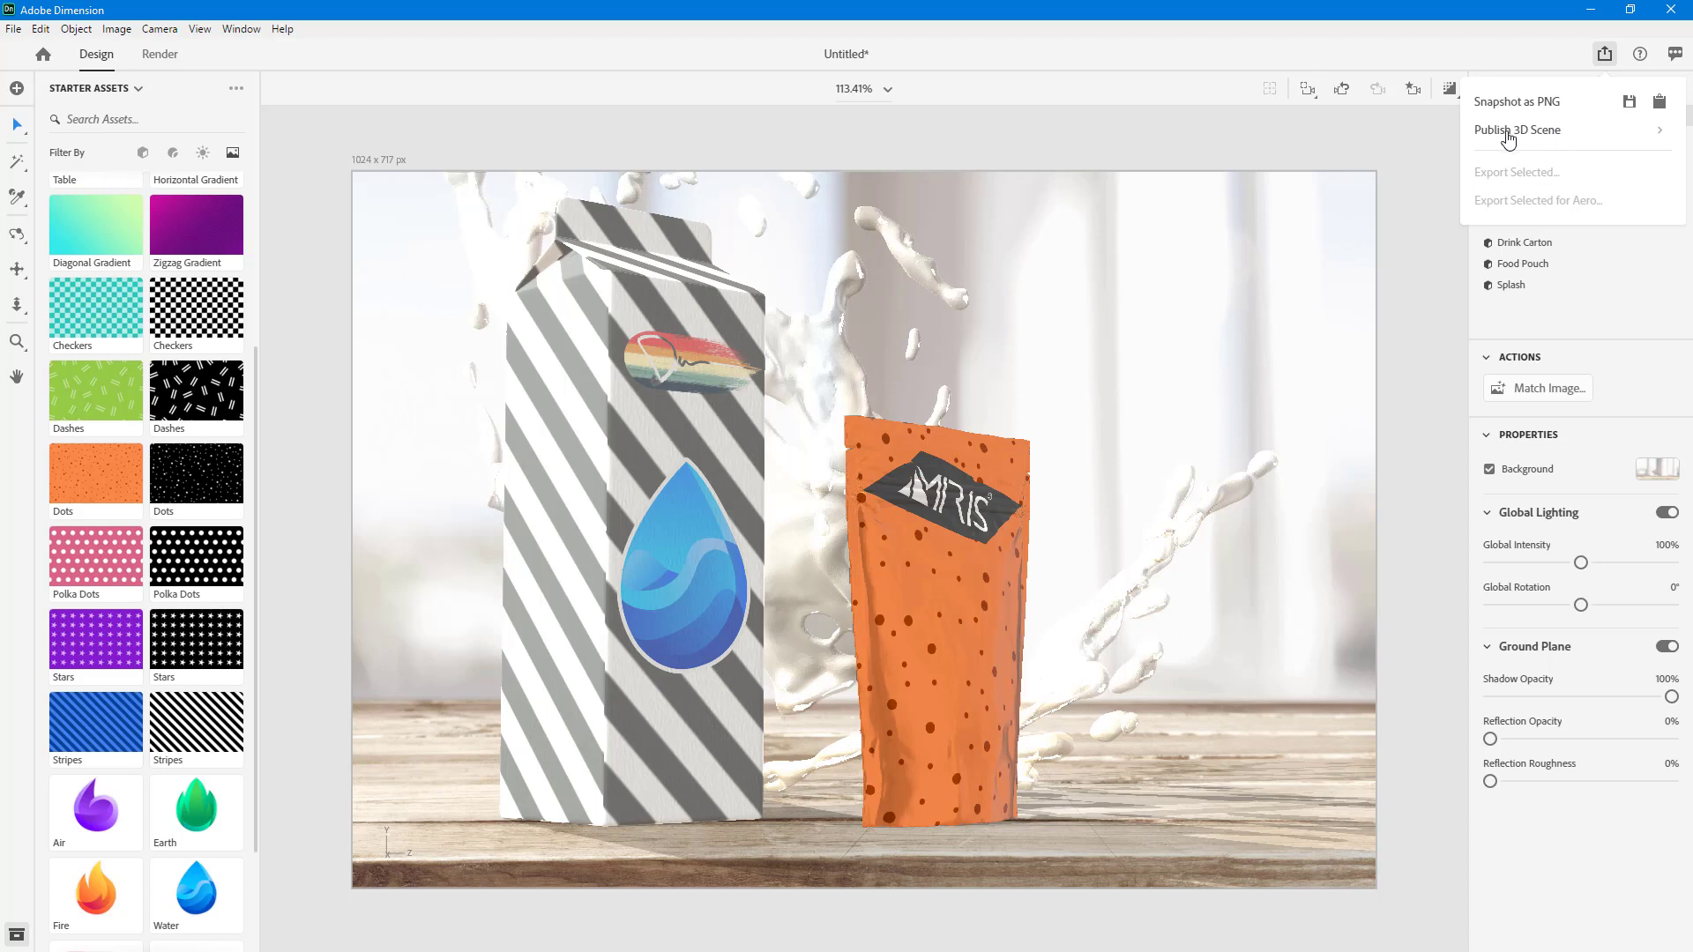
{"action": "left_click", "coordinate": [1536, 134]}
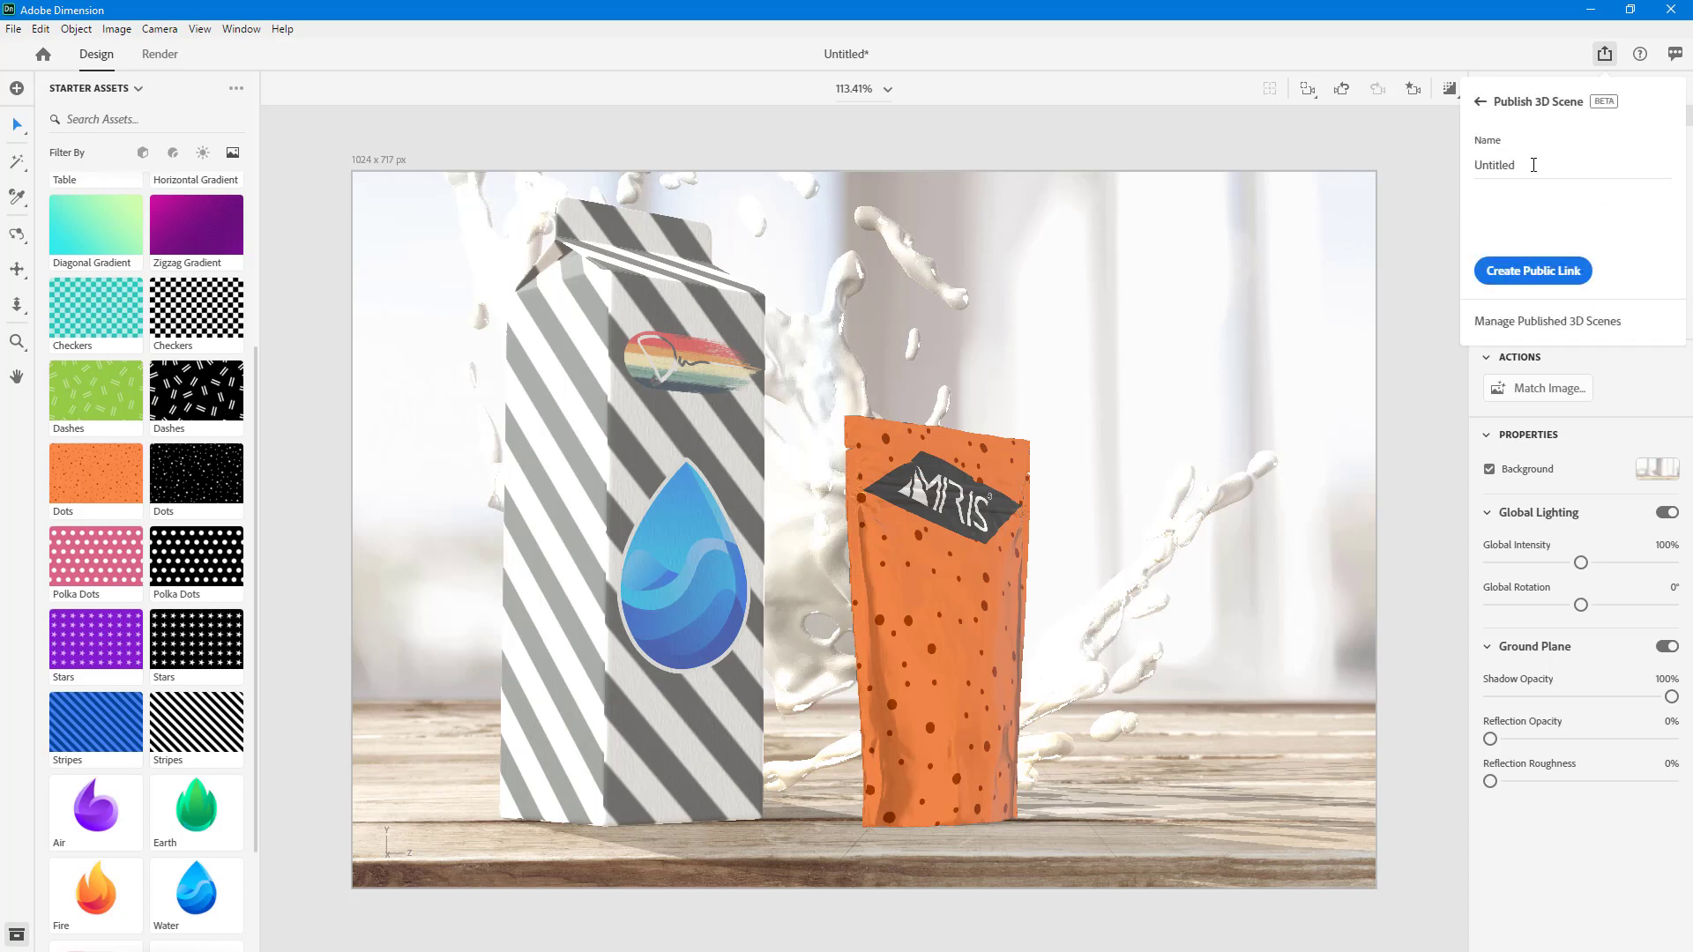
{"action": "left_click_drag", "start_coordinate": [1534, 165], "coordinate": [1432, 167]}
{"action": "key", "text": "BackSpace"}
{"action": "type", "text": "TutorTube Test"}
{"action": "left_click", "coordinate": [1535, 275]}
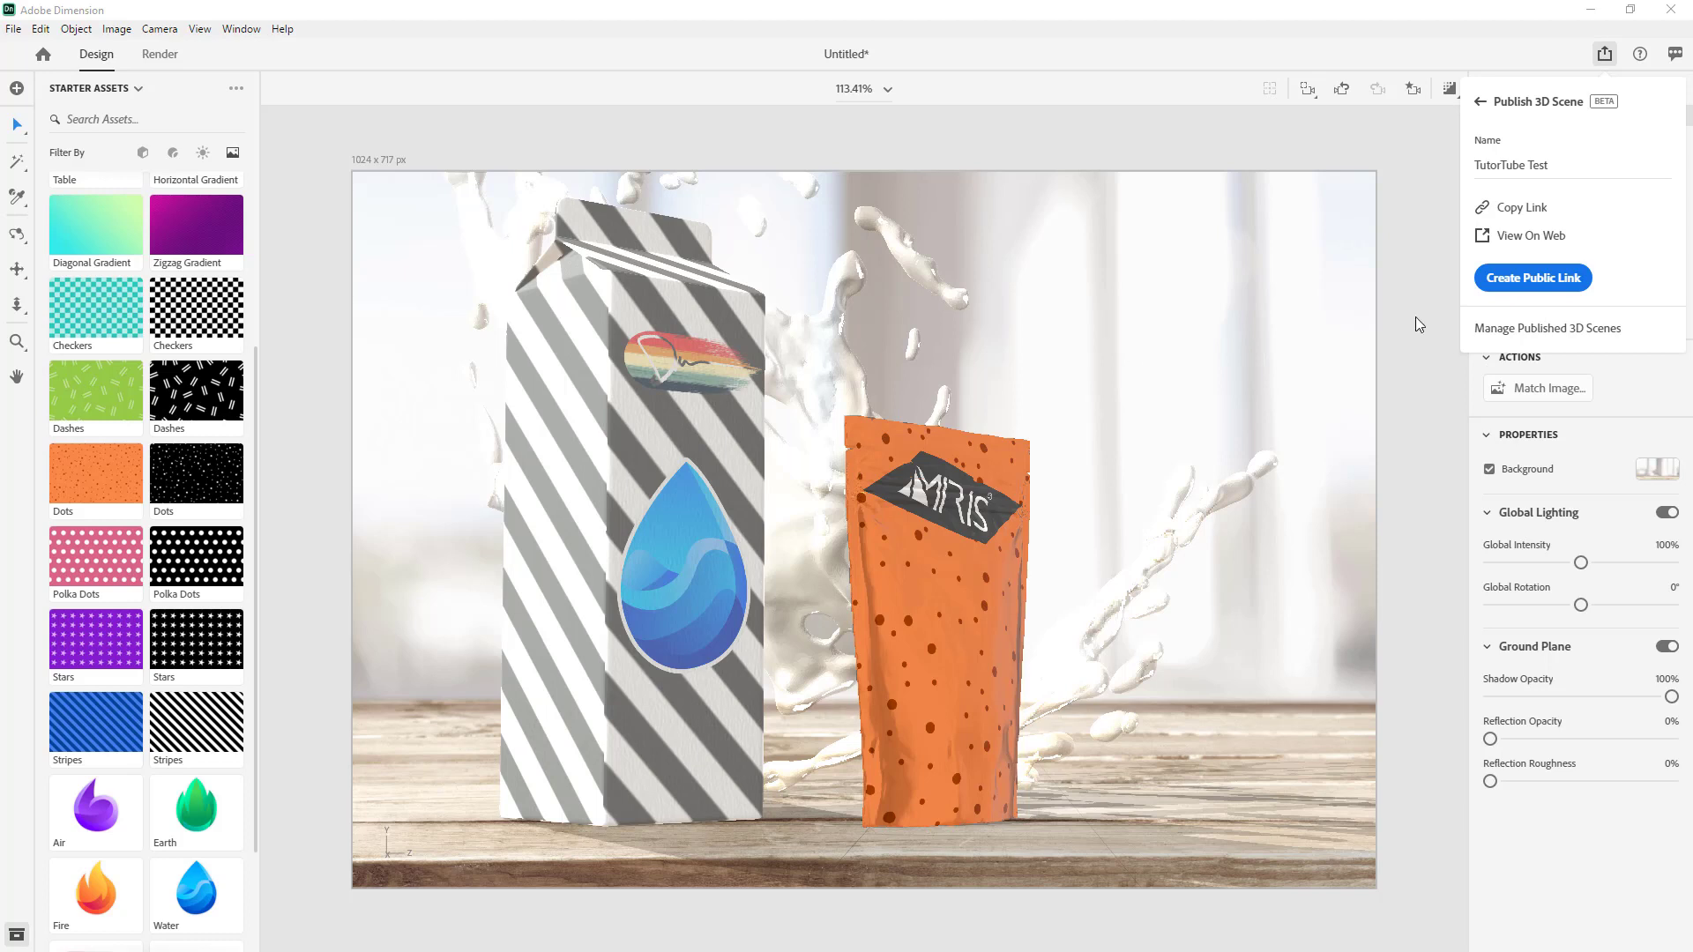
- View the published TutorTube Test scene on the web in a maximized browser window
{"action": "left_click", "coordinate": [1531, 236]}
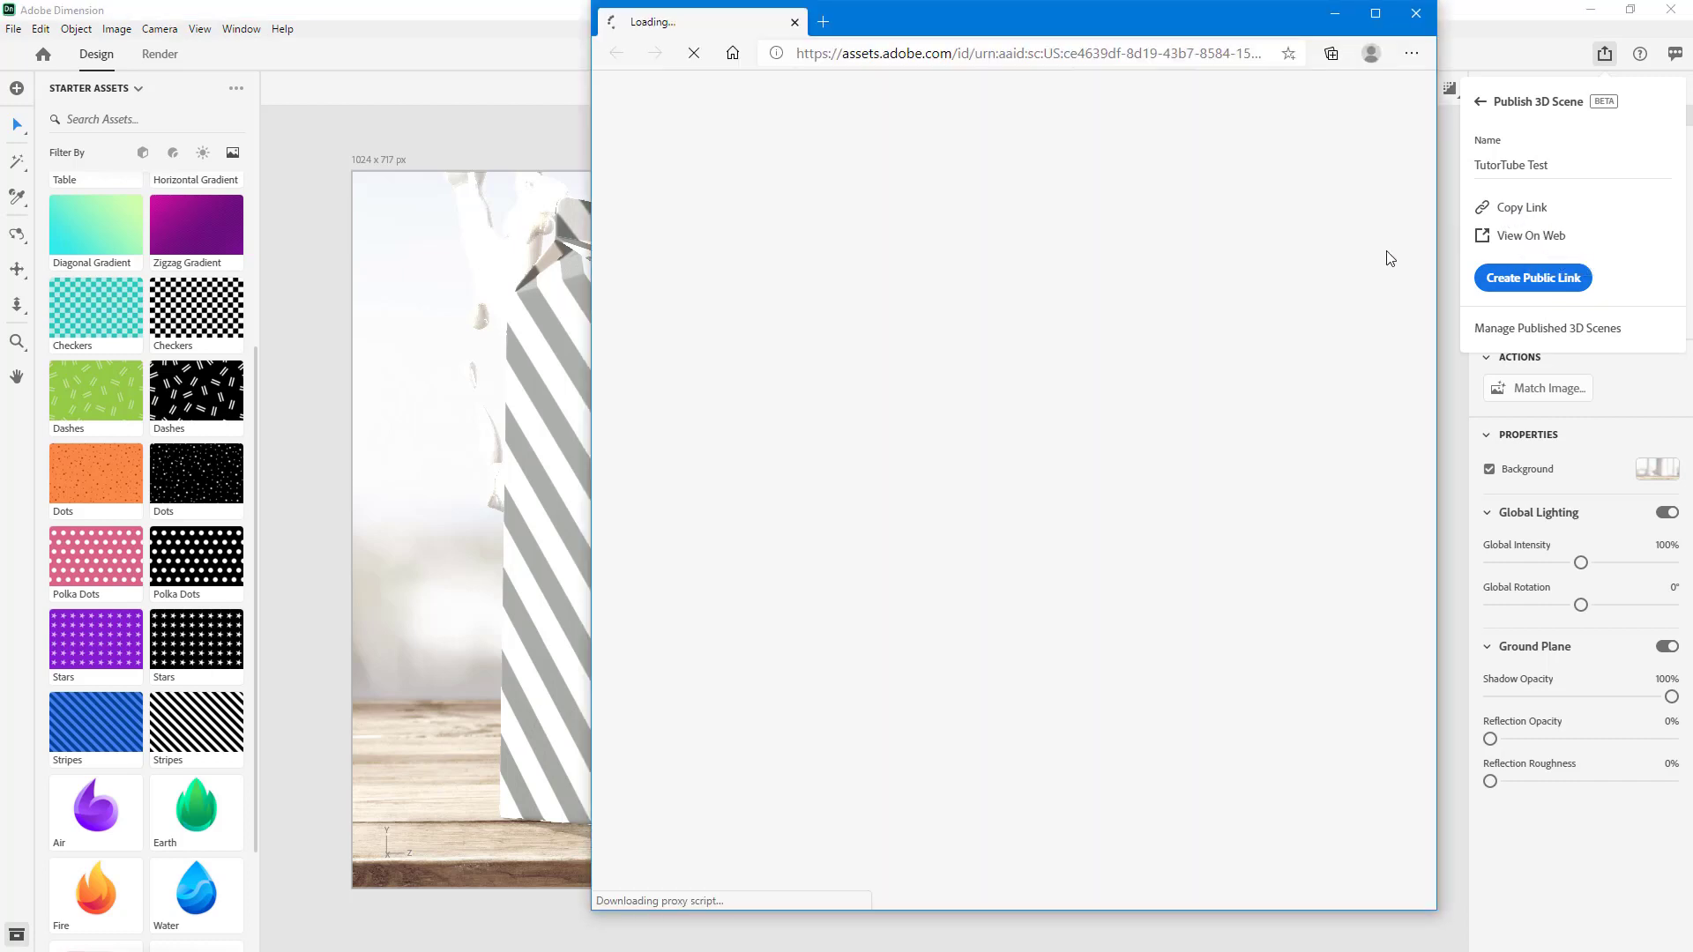
{"action": "left_click", "coordinate": [1376, 12]}
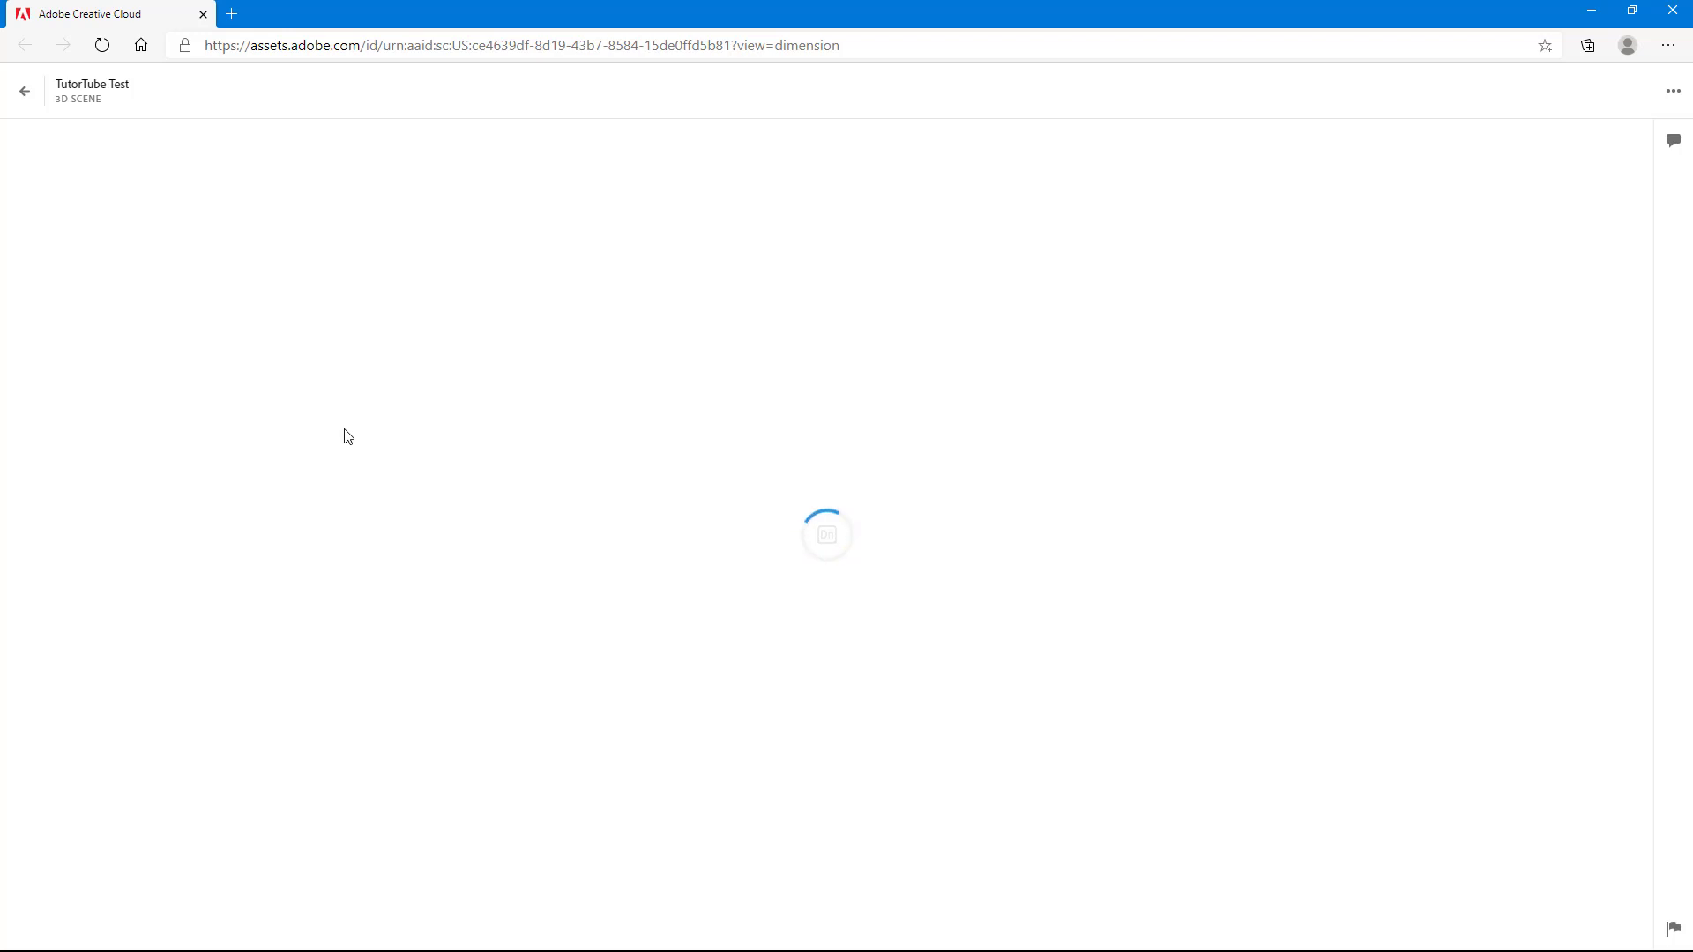
{"action": "double_click", "coordinate": [574, 11]}
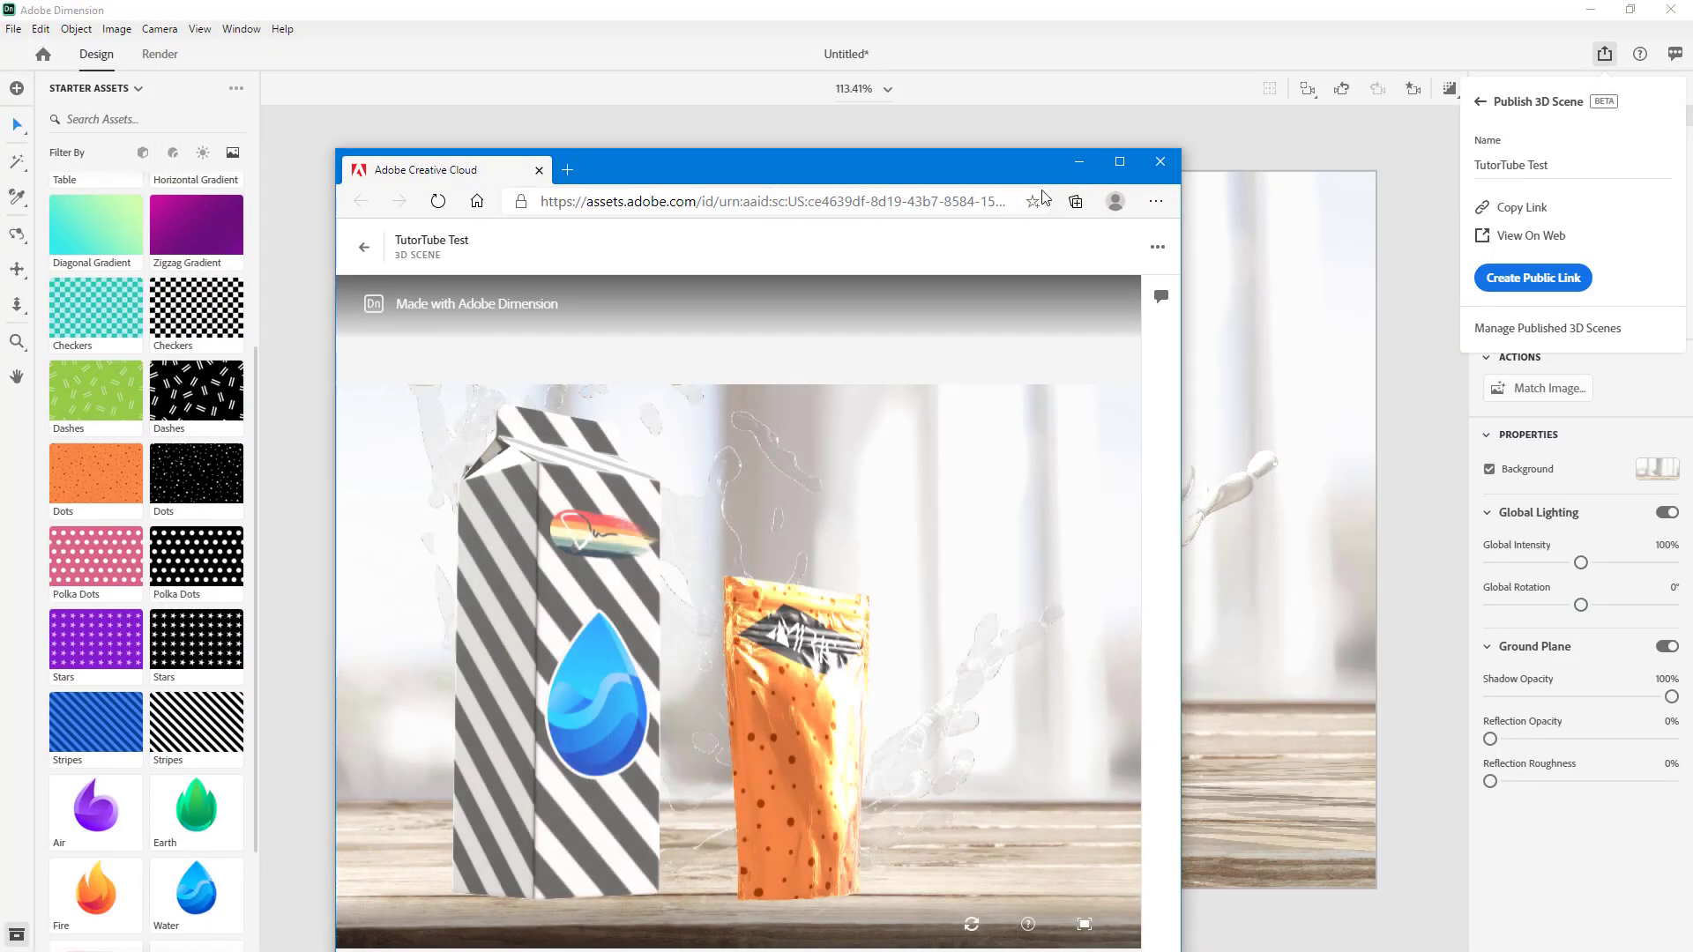
{"action": "left_click", "coordinate": [1120, 162]}
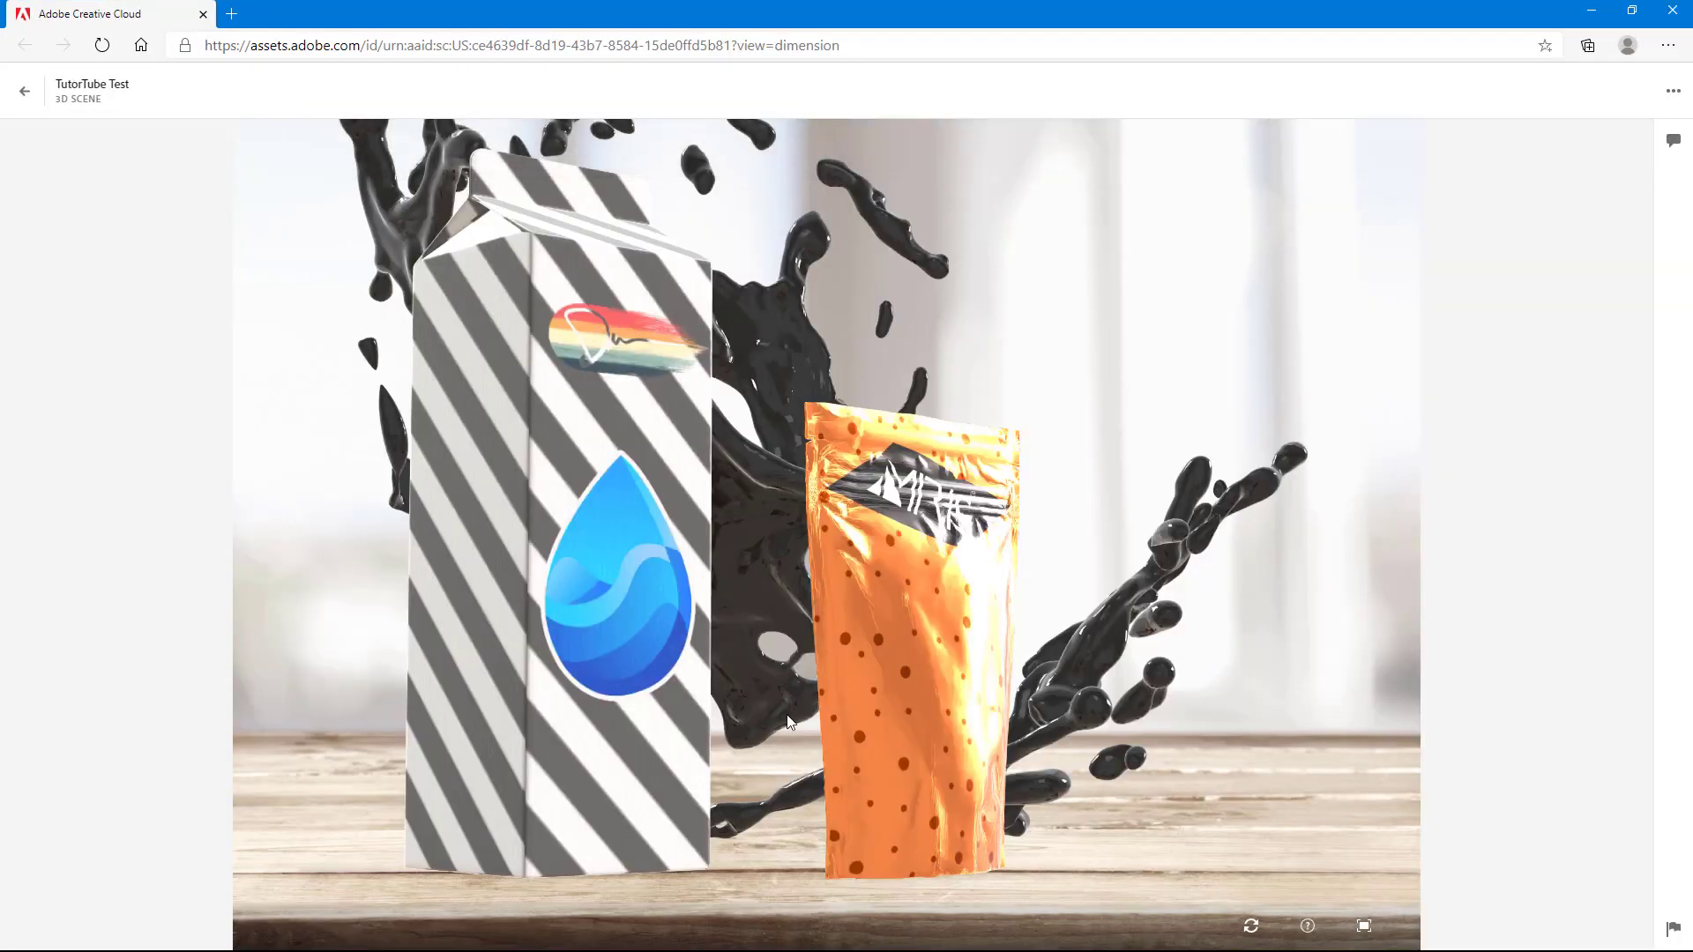
- Explore the published scene in the web viewer by orbiting, resetting the view, and zooming in and out
{"action": "left_click_drag", "start_coordinate": [1150, 770], "coordinate": [778, 593]}
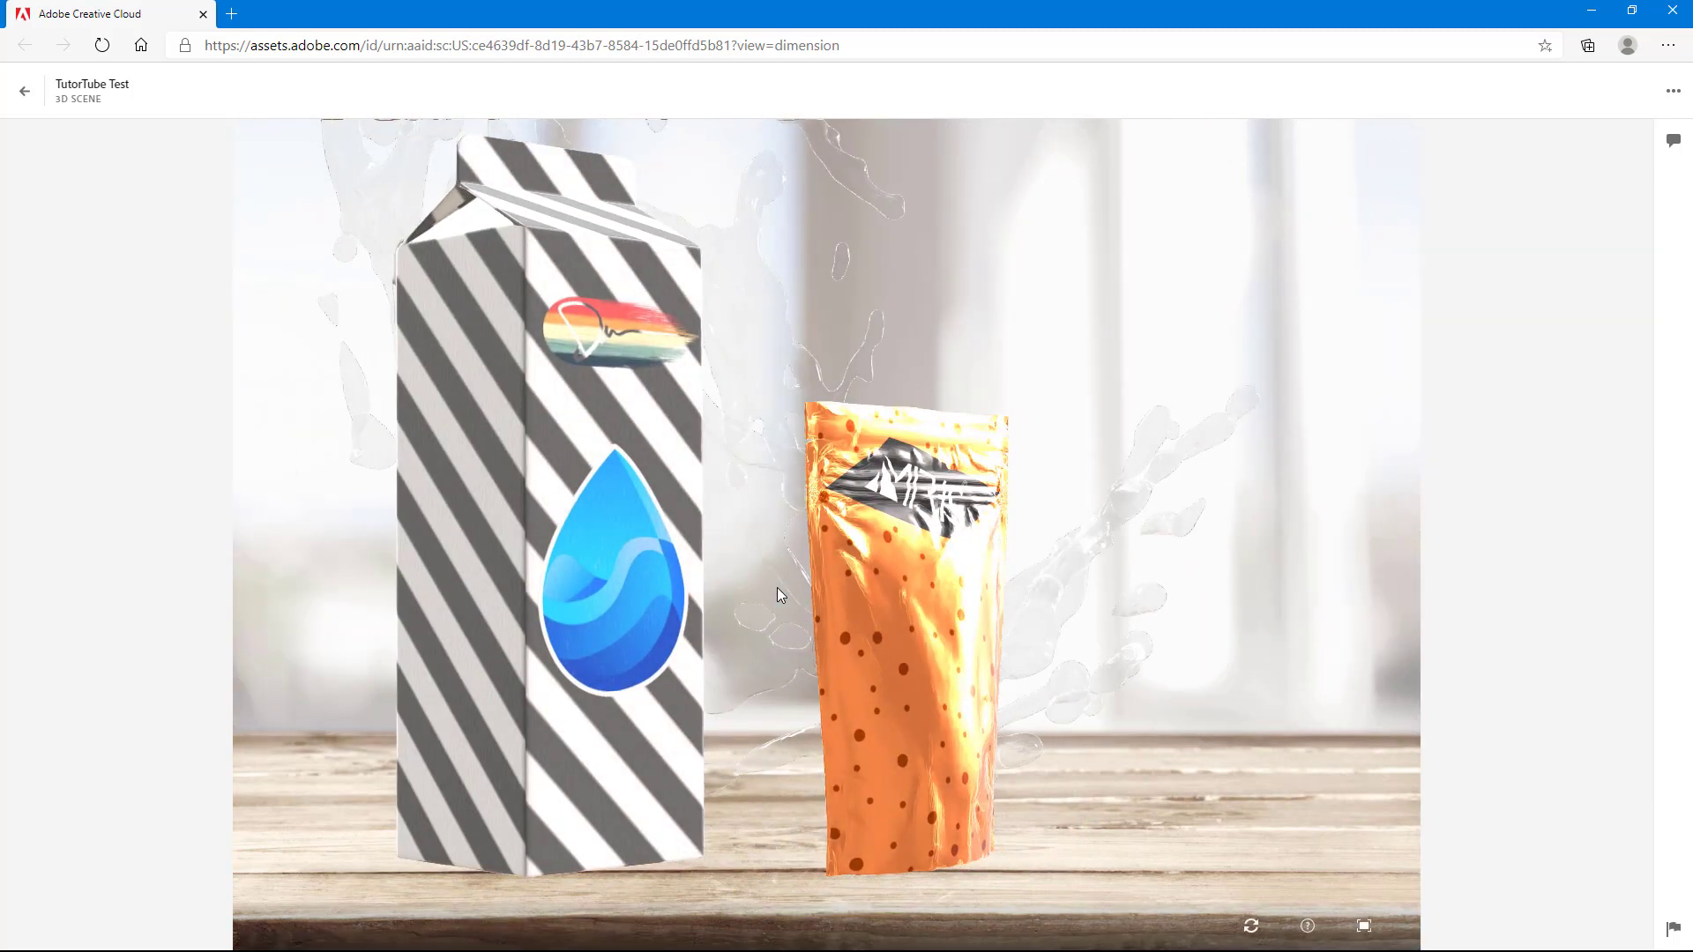
{"action": "left_click", "coordinate": [1252, 926]}
{"action": "left_click_drag", "start_coordinate": [829, 536], "coordinate": [1256, 505]}
{"action": "scroll", "coordinate": [815, 553], "scroll_direction": "down", "scroll_amount": 4}
{"action": "scroll", "coordinate": [885, 552], "scroll_direction": "up", "scroll_amount": 5}
{"action": "scroll", "coordinate": [1072, 508], "scroll_direction": "up", "scroll_amount": 5}
{"action": "scroll", "coordinate": [1072, 508], "scroll_direction": "down", "scroll_amount": 8}
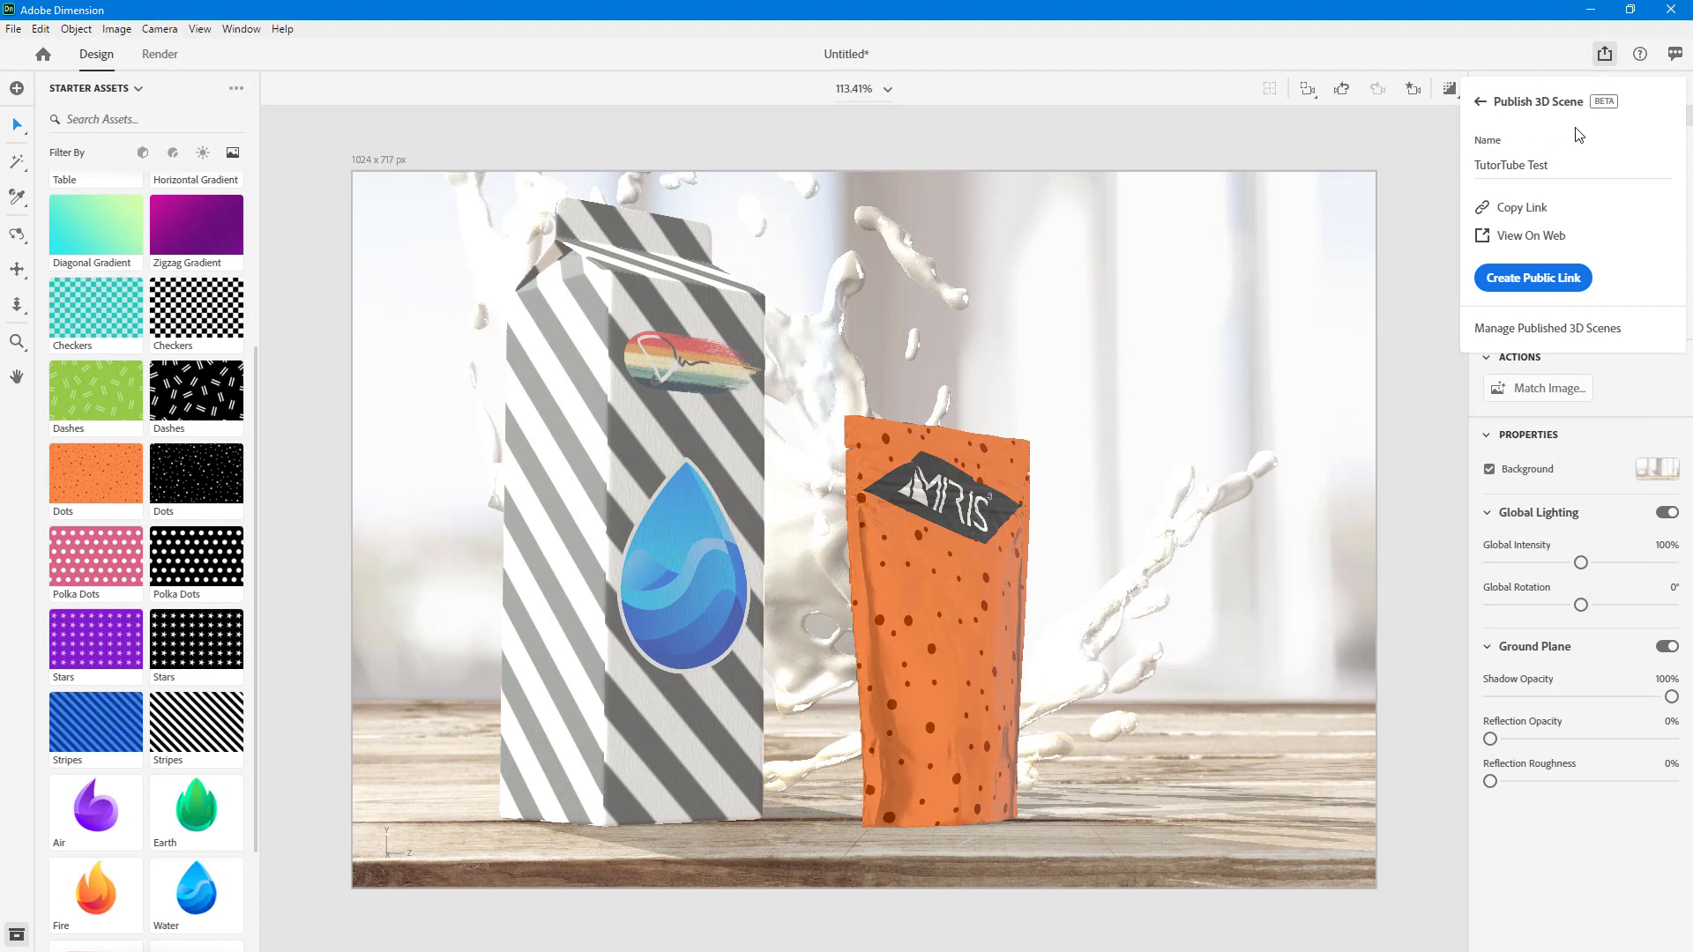
- Return to Adobe Dimension and go back from the Publish 3D Scene options to the main sharing options
{"action": "left_click", "coordinate": [1604, 56]}
{"action": "left_click", "coordinate": [1604, 55]}
{"action": "left_click", "coordinate": [1604, 55]}
{"action": "left_click", "coordinate": [1598, 104]}
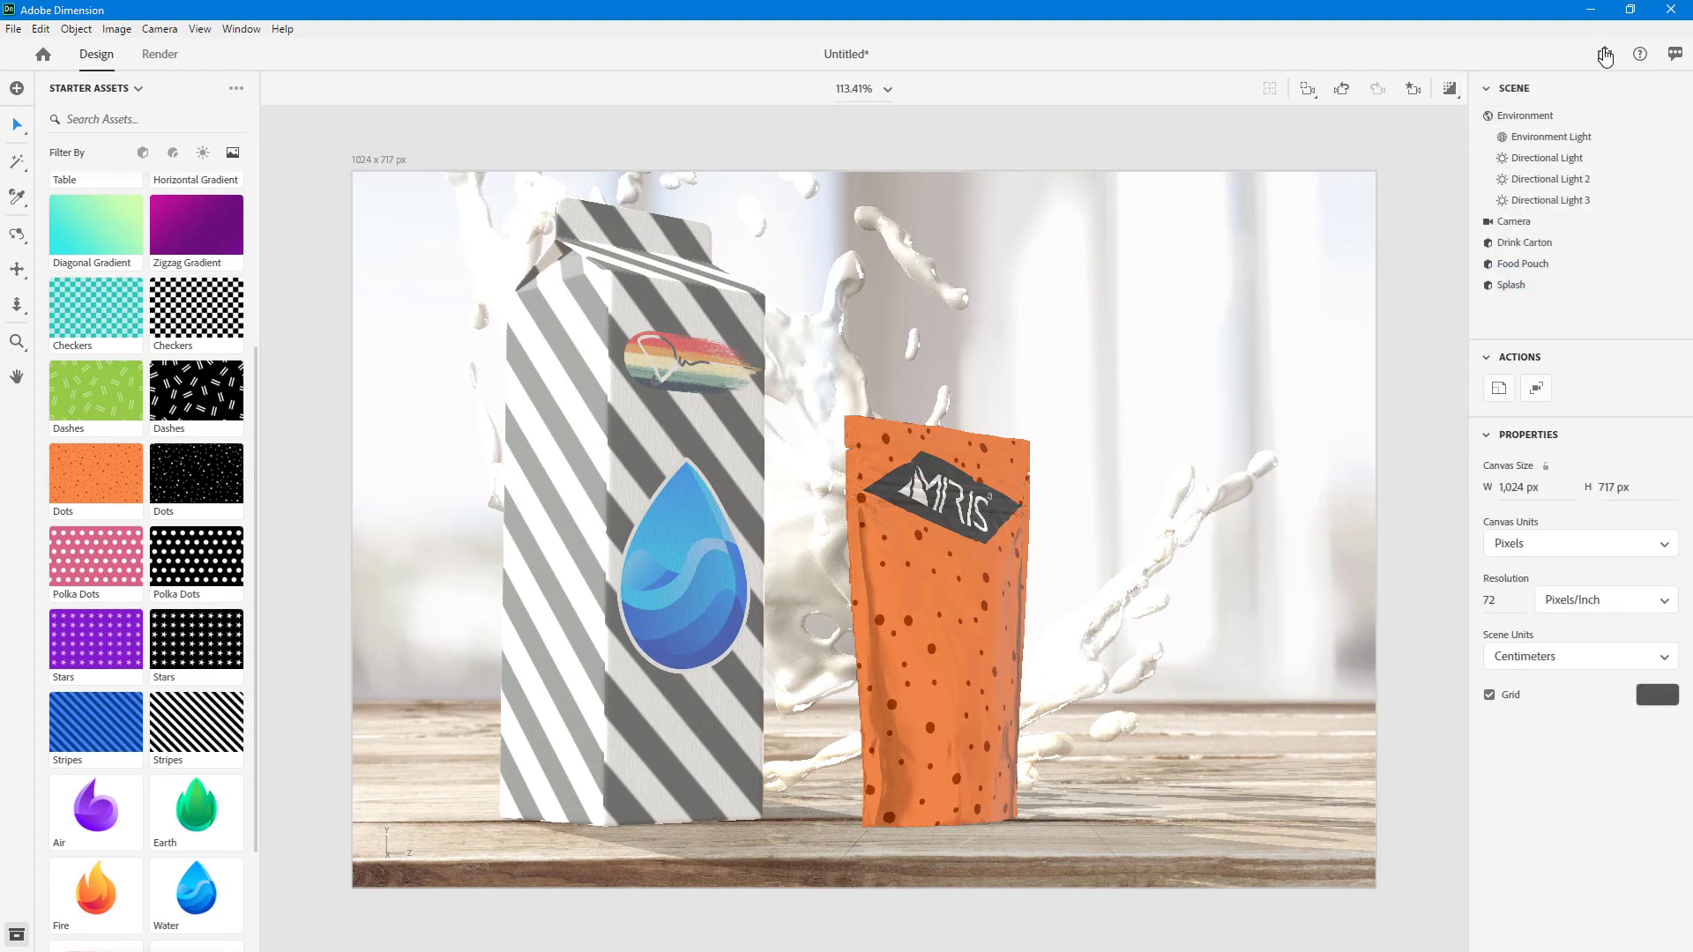
{"action": "left_click", "coordinate": [1604, 55]}
{"action": "left_click", "coordinate": [1480, 102]}
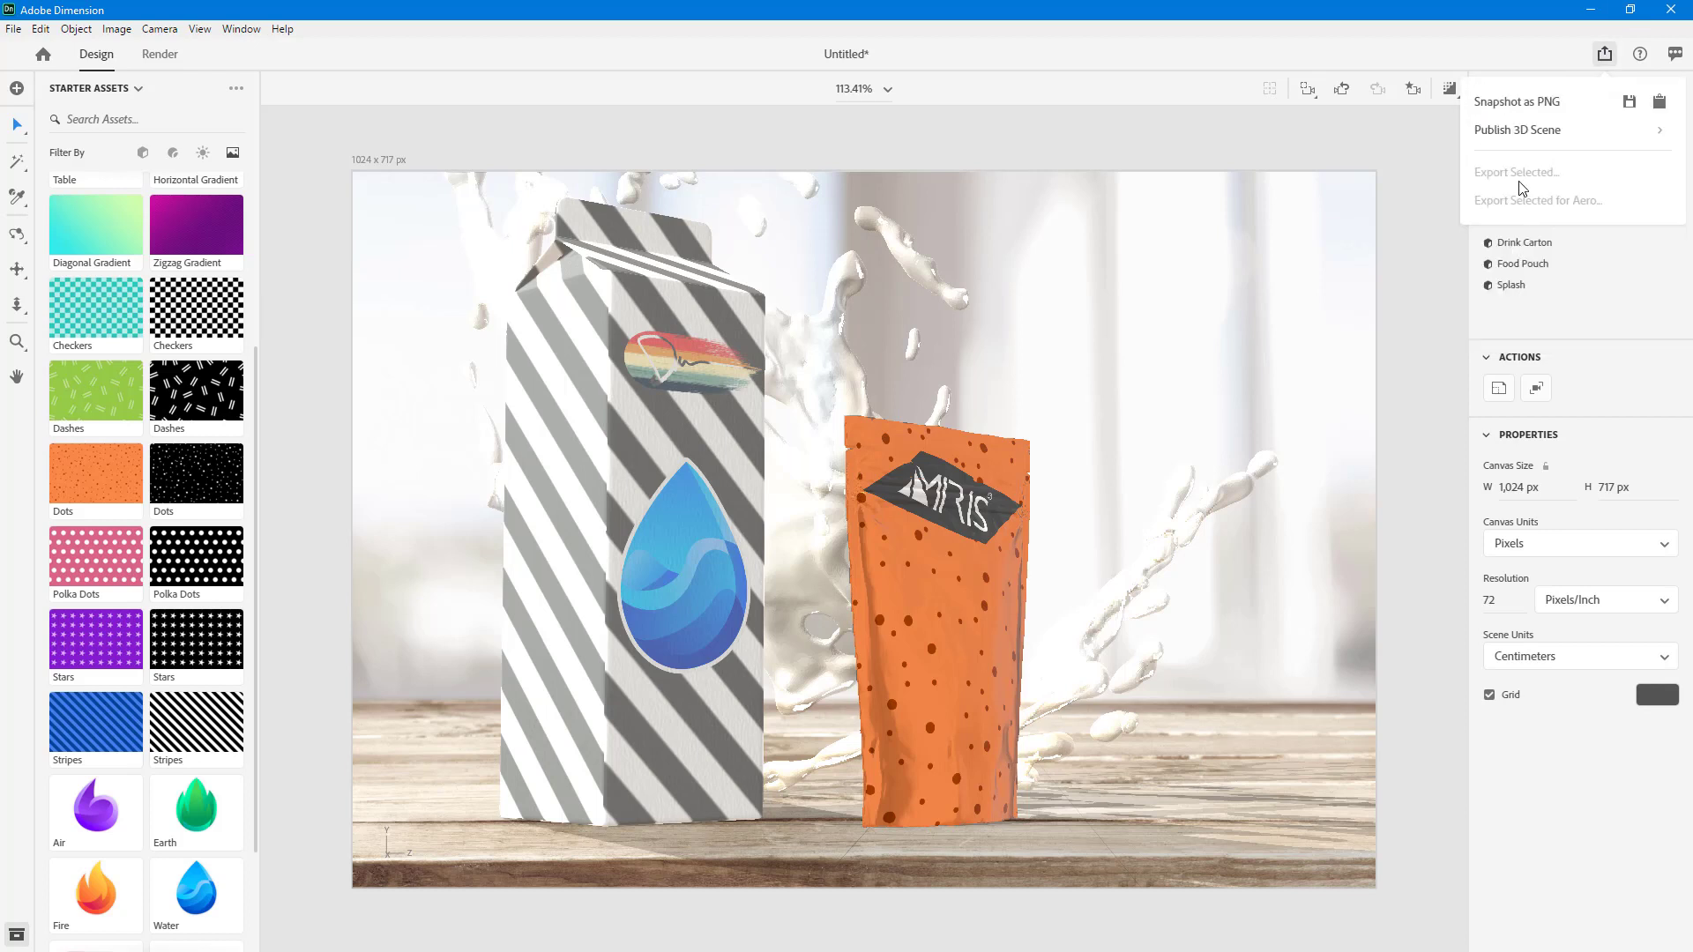
- Select the Drink Carton and Food Pouch models together in the scene
{"action": "left_click", "coordinate": [729, 421]}
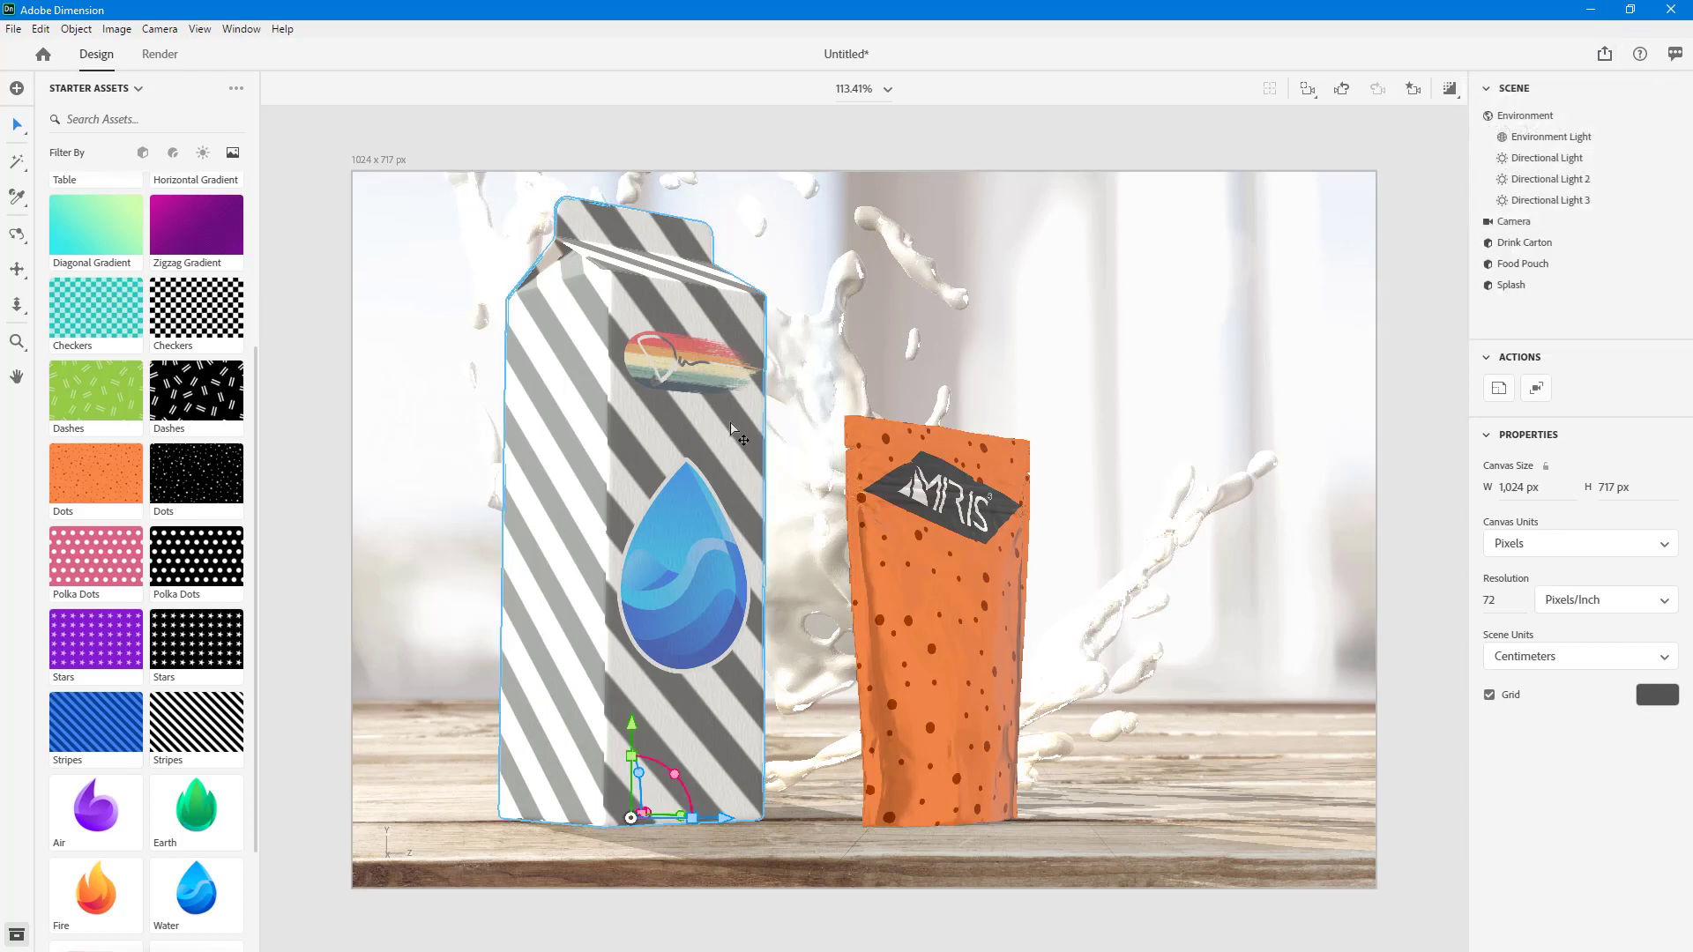
{"action": "left_click", "coordinate": [896, 498]}
{"action": "left_click", "coordinate": [645, 499]}
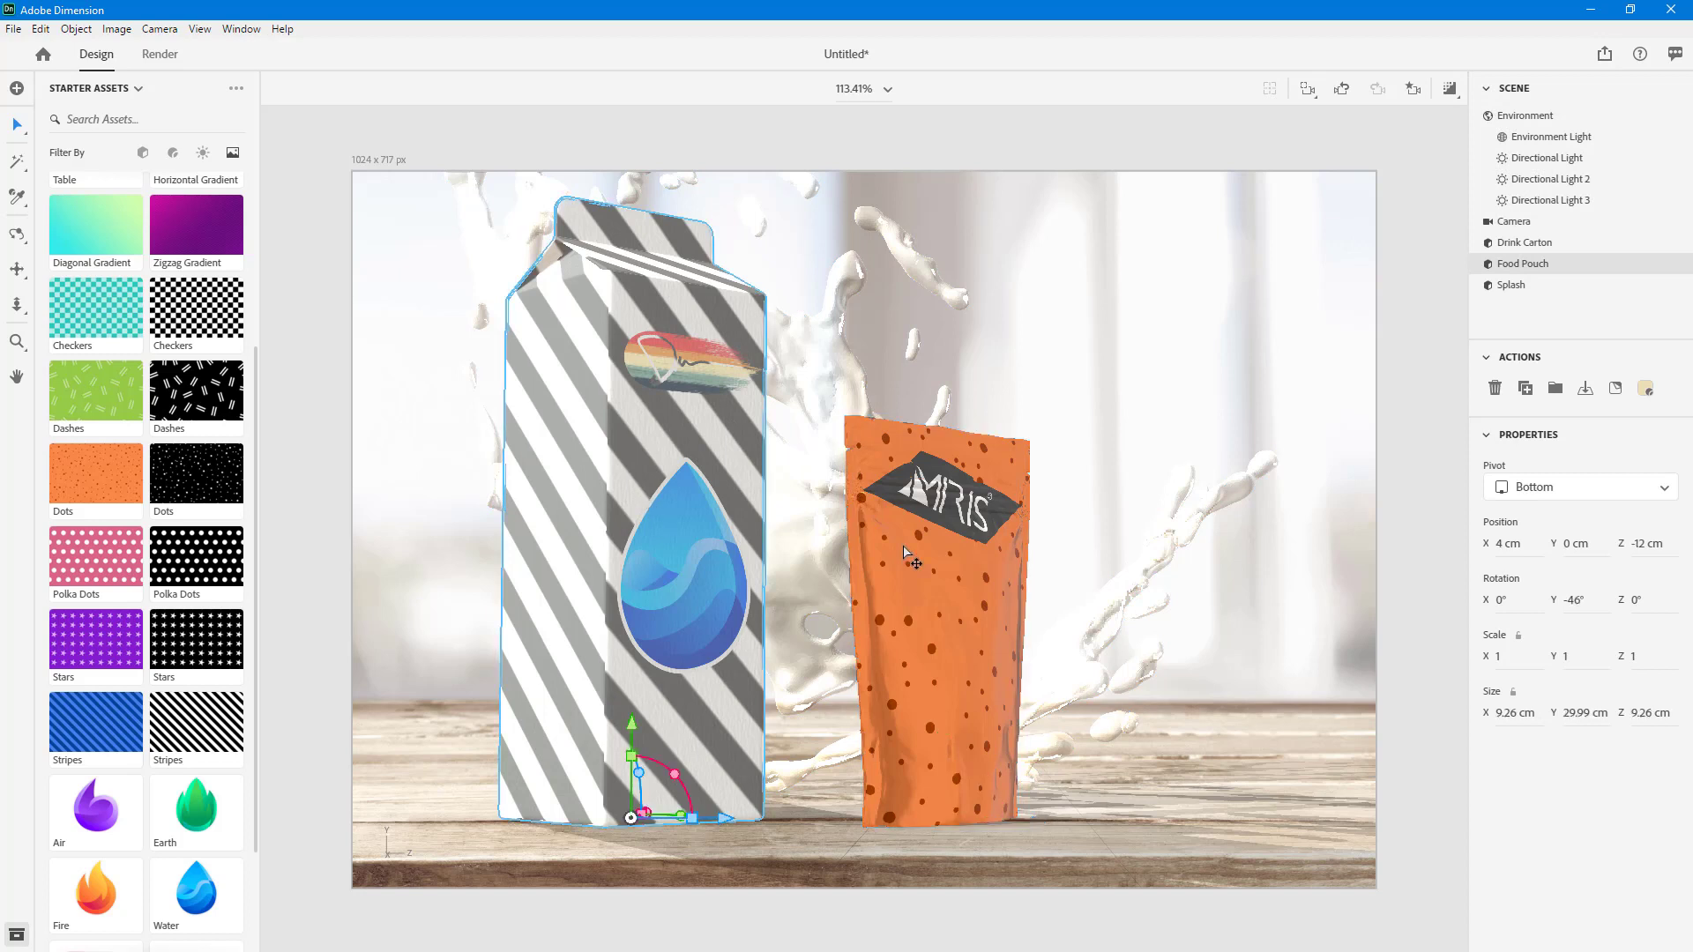
{"action": "left_click", "coordinate": [887, 546], "text": "shift"}
- Export the selected carton and pouch models in OBJ format to the Desktop under the file name test
{"action": "left_click", "coordinate": [1604, 55]}
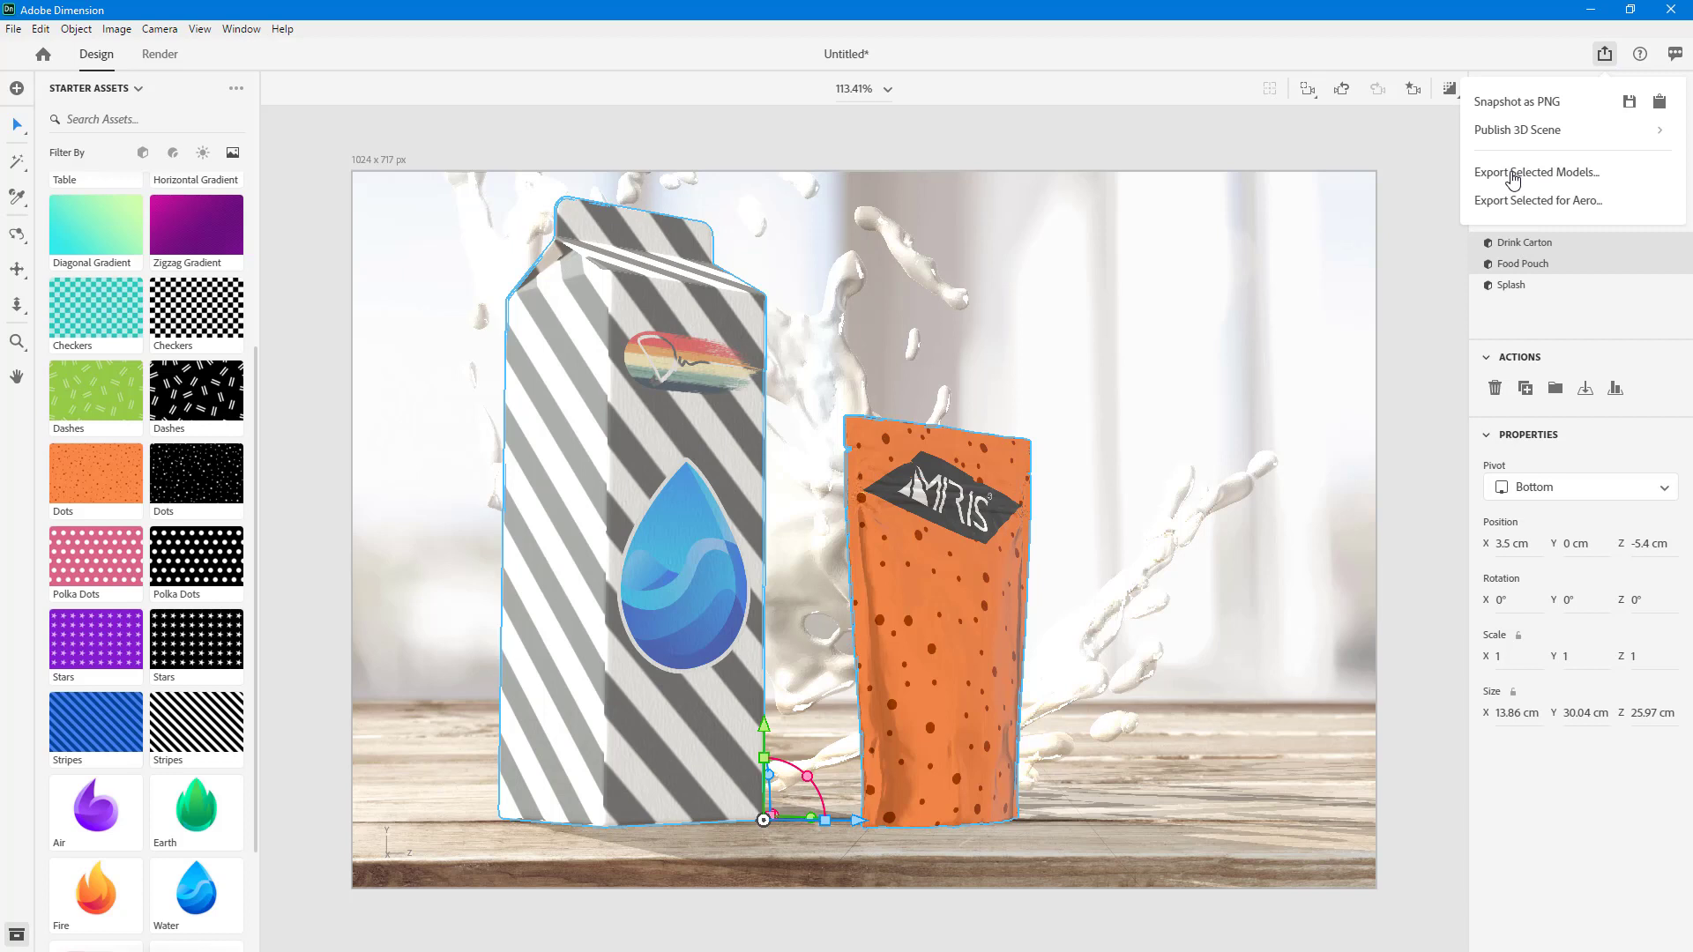
{"action": "left_click", "coordinate": [1513, 174]}
{"action": "left_click", "coordinate": [824, 426]}
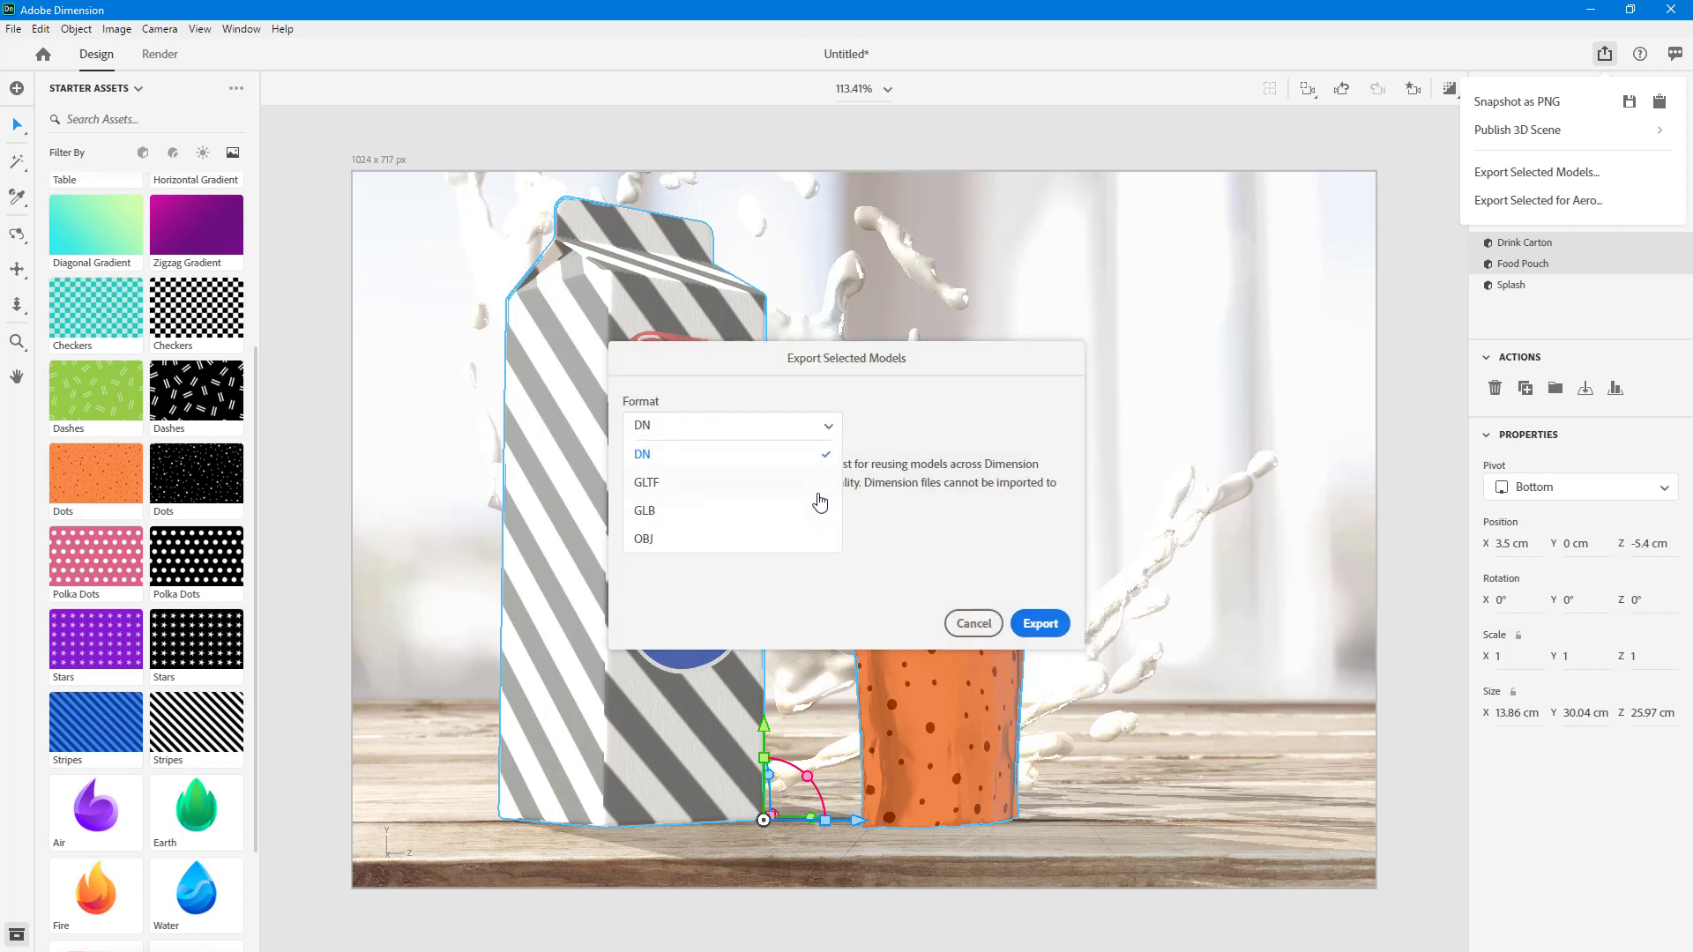
{"action": "left_click", "coordinate": [686, 540]}
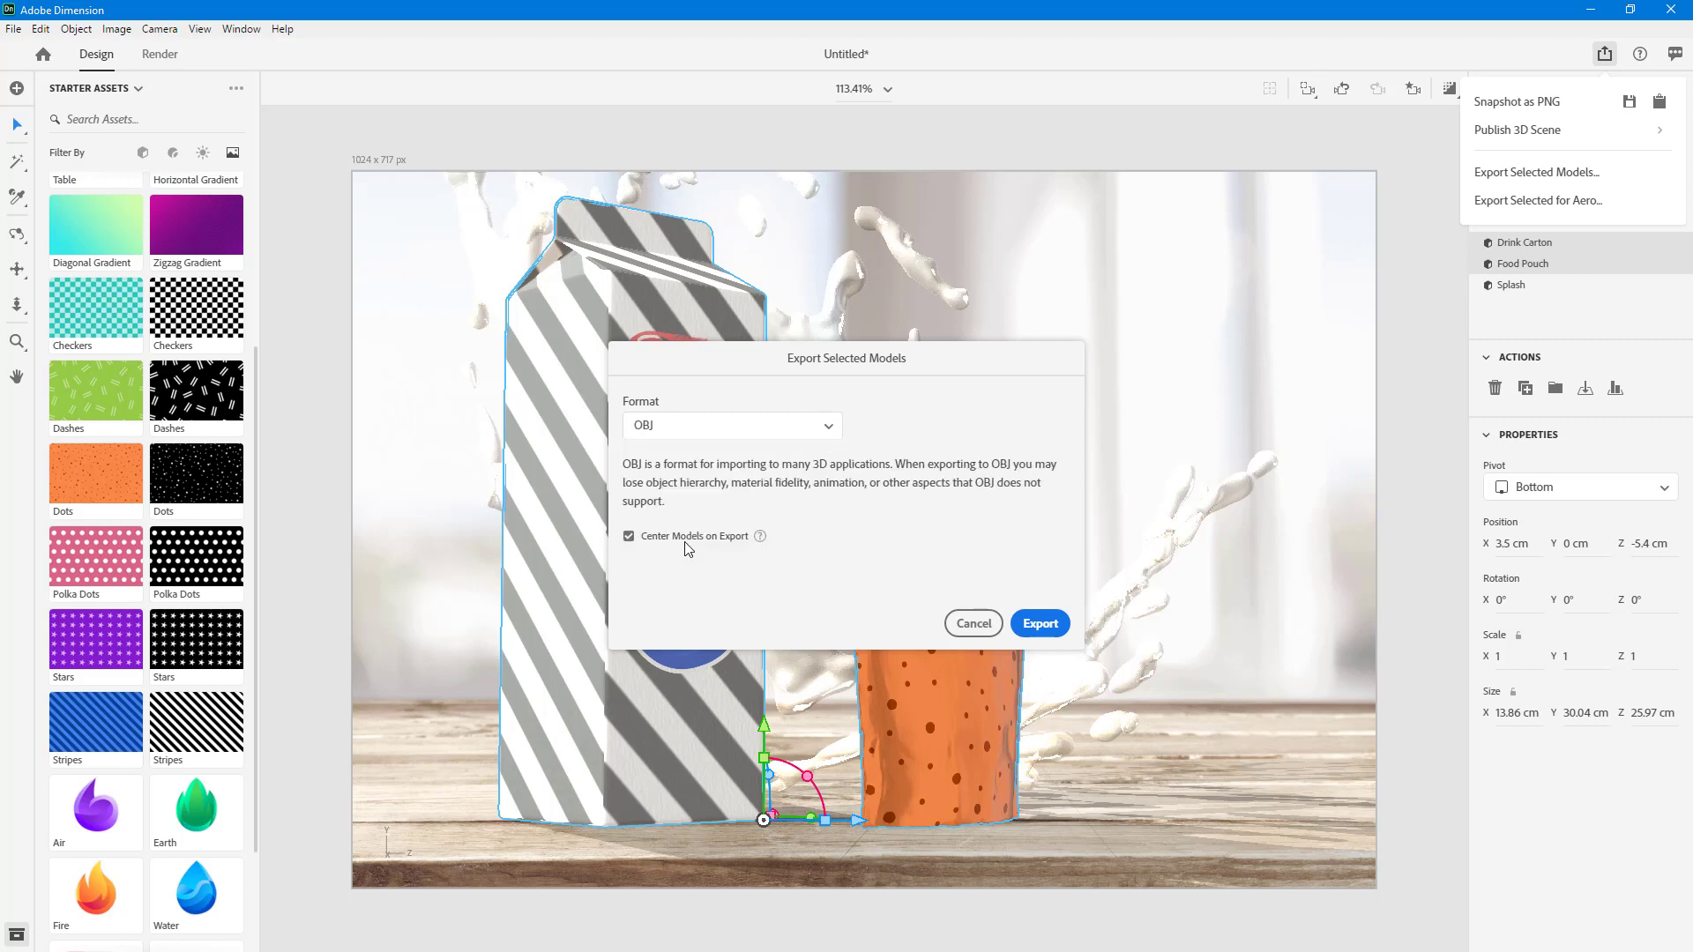
{"action": "left_click", "coordinate": [1041, 631]}
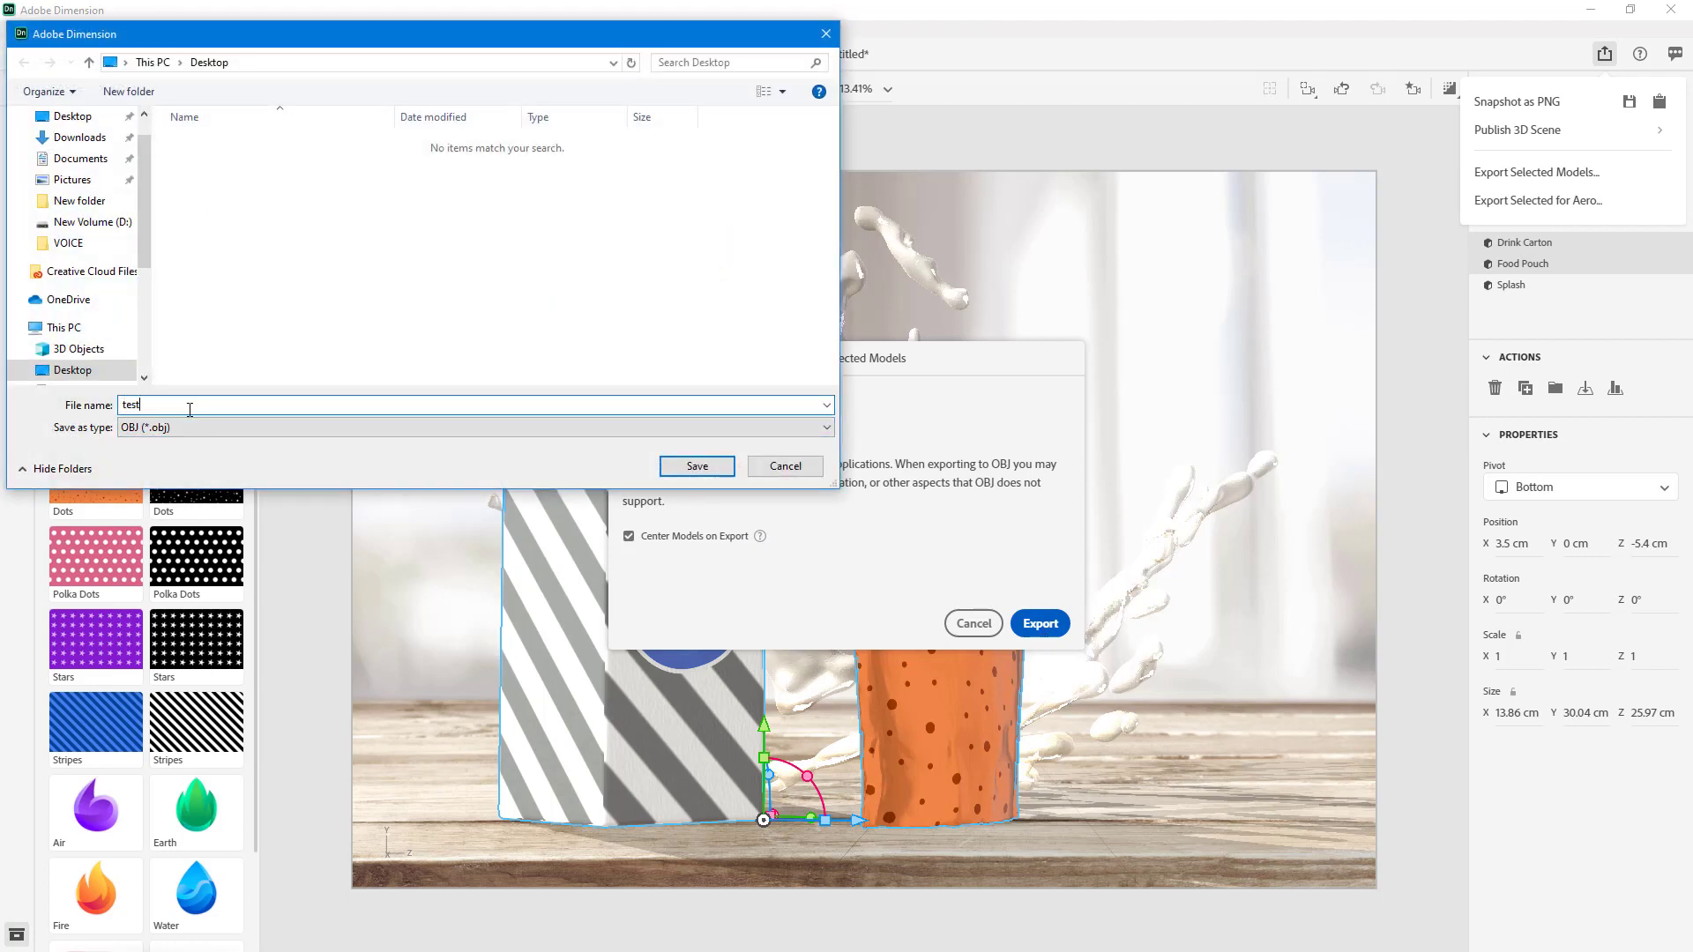
{"action": "left_click", "coordinate": [696, 466]}
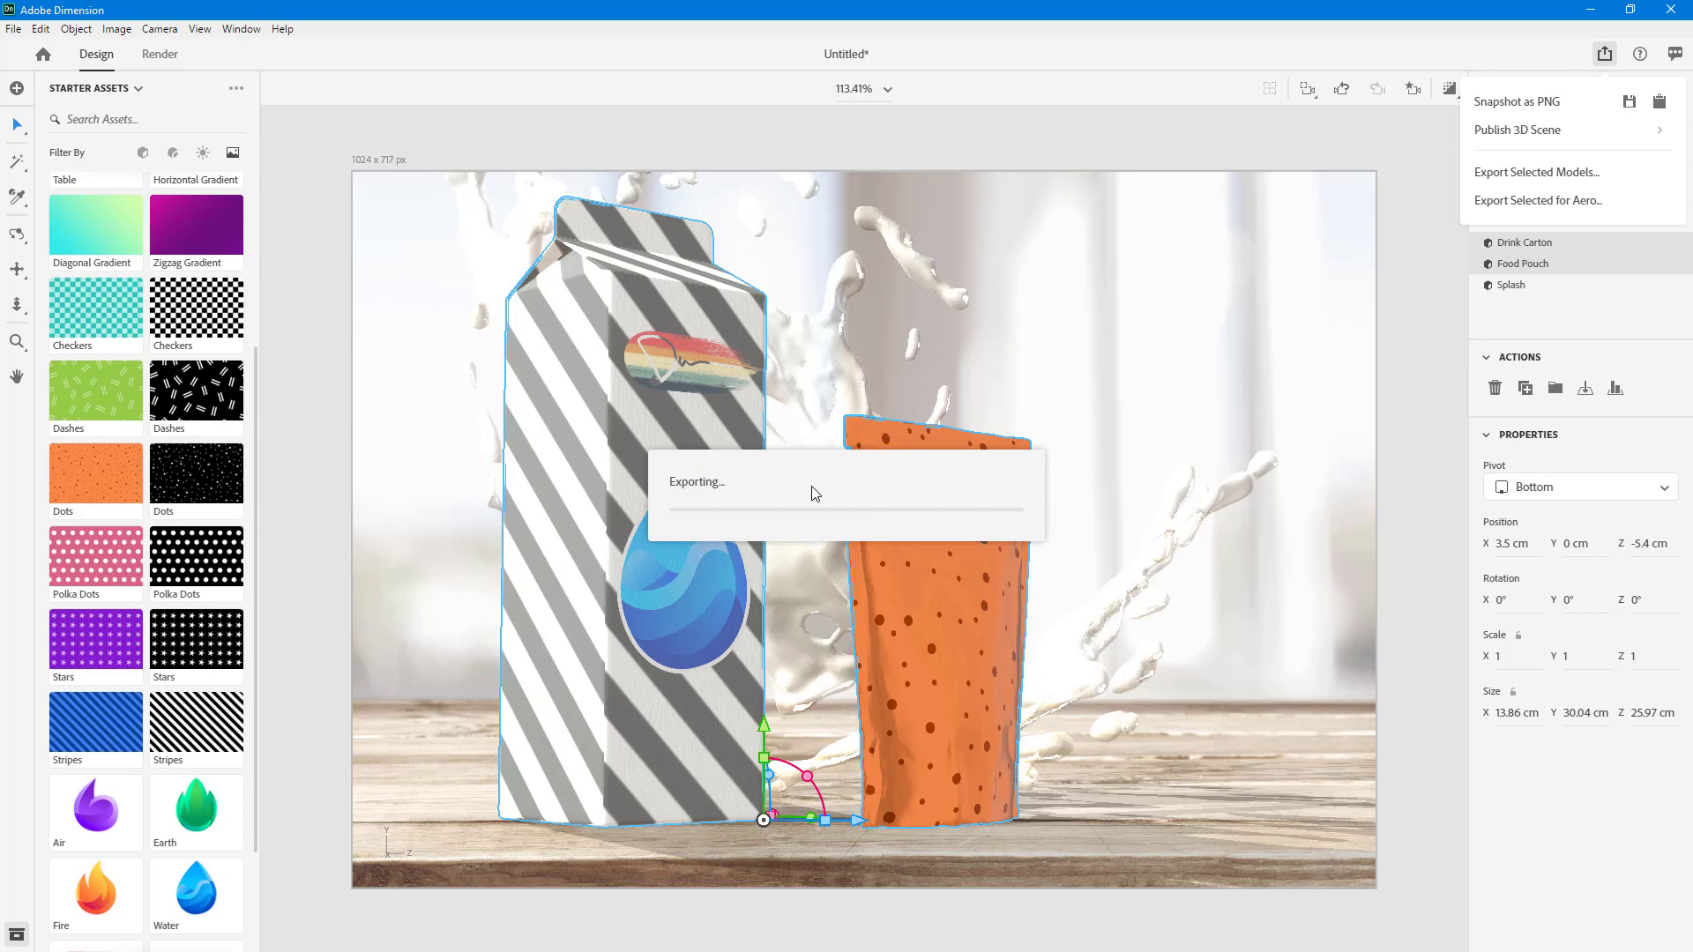
- Shrink the Adobe Dimension window to reveal the desktop and open the exported test.obj in 3D Viewer
{"action": "double_click", "coordinate": [643, 6]}
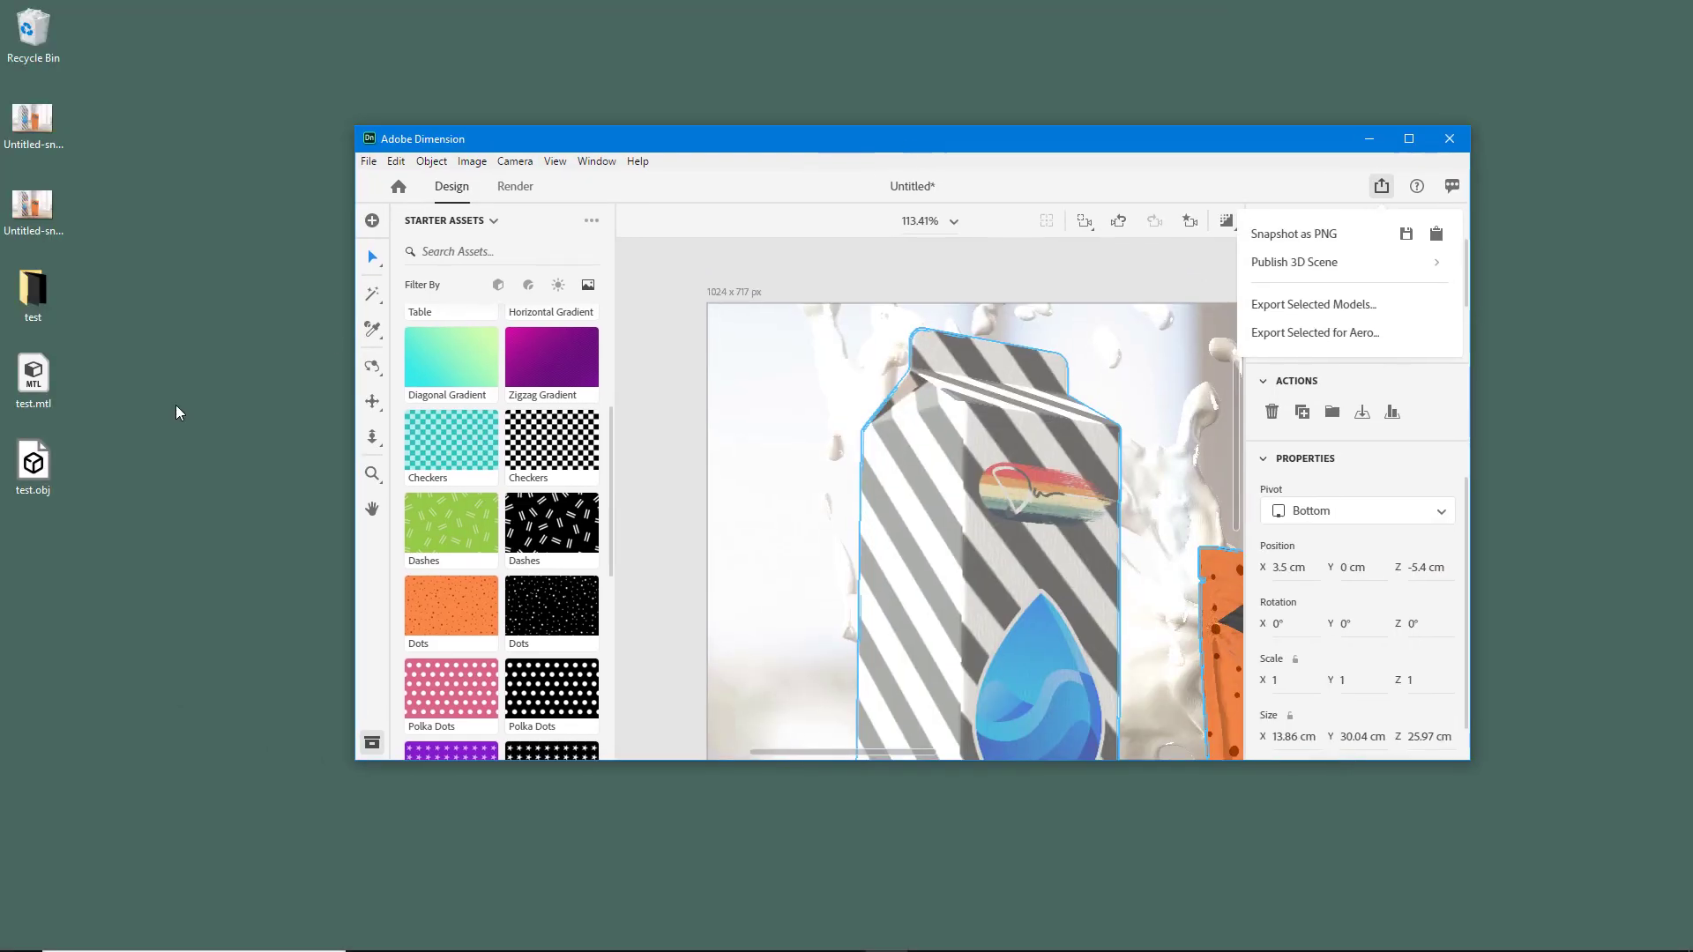
{"action": "left_click", "coordinate": [45, 476]}
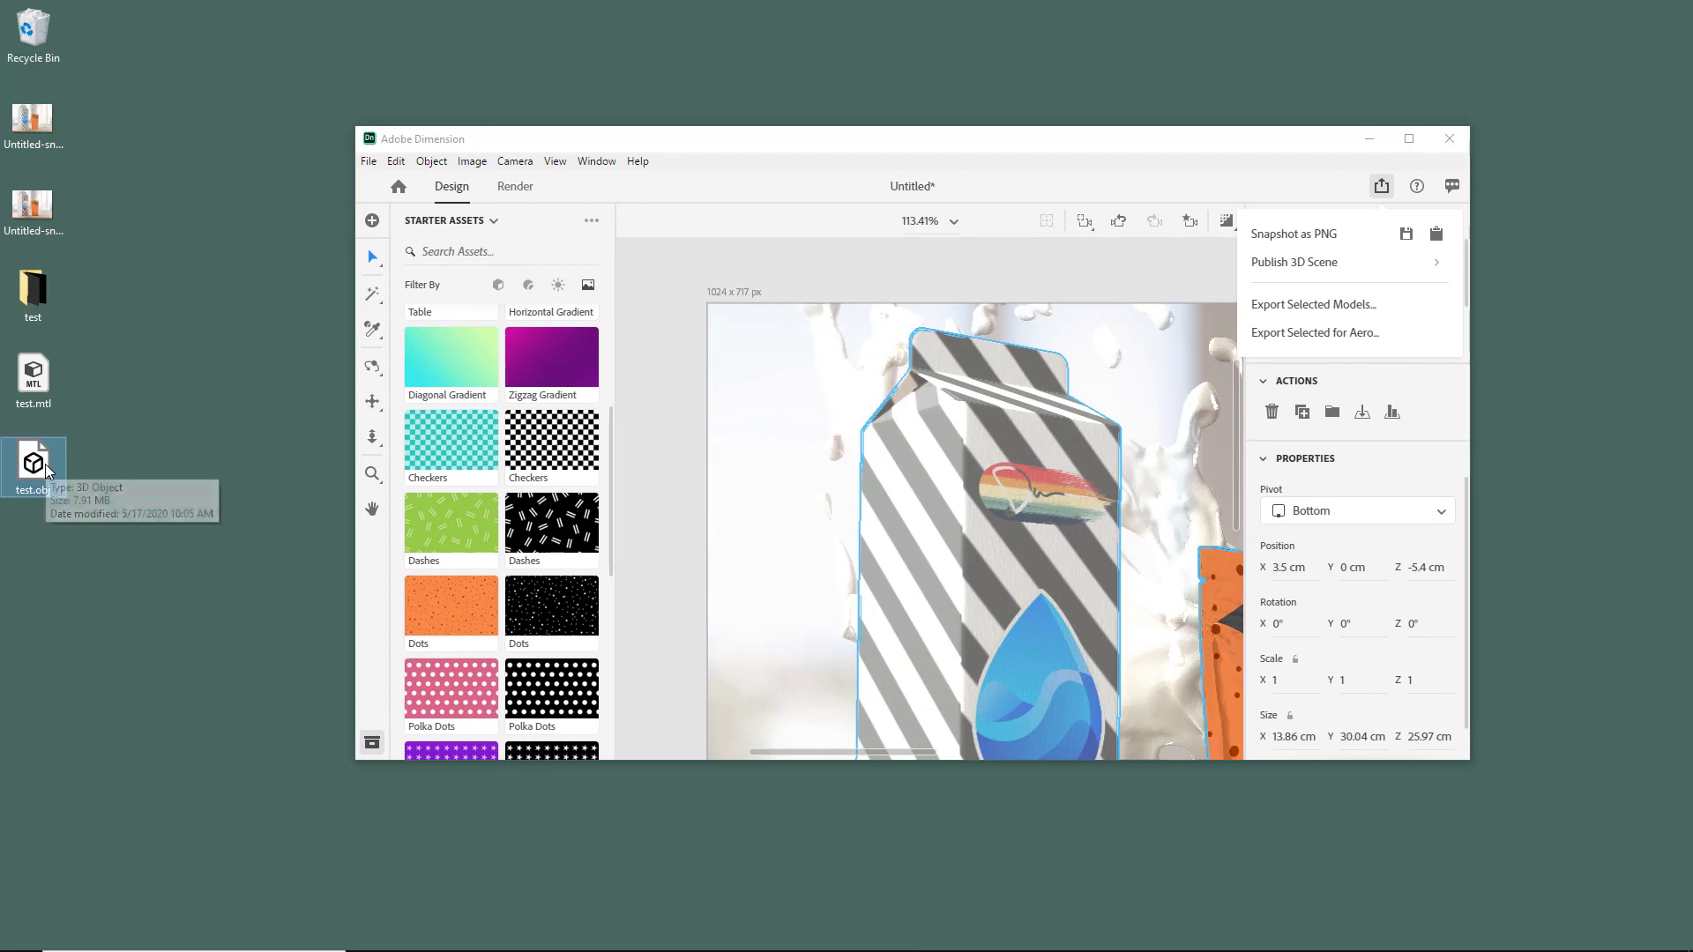
{"action": "double_click", "coordinate": [46, 469]}
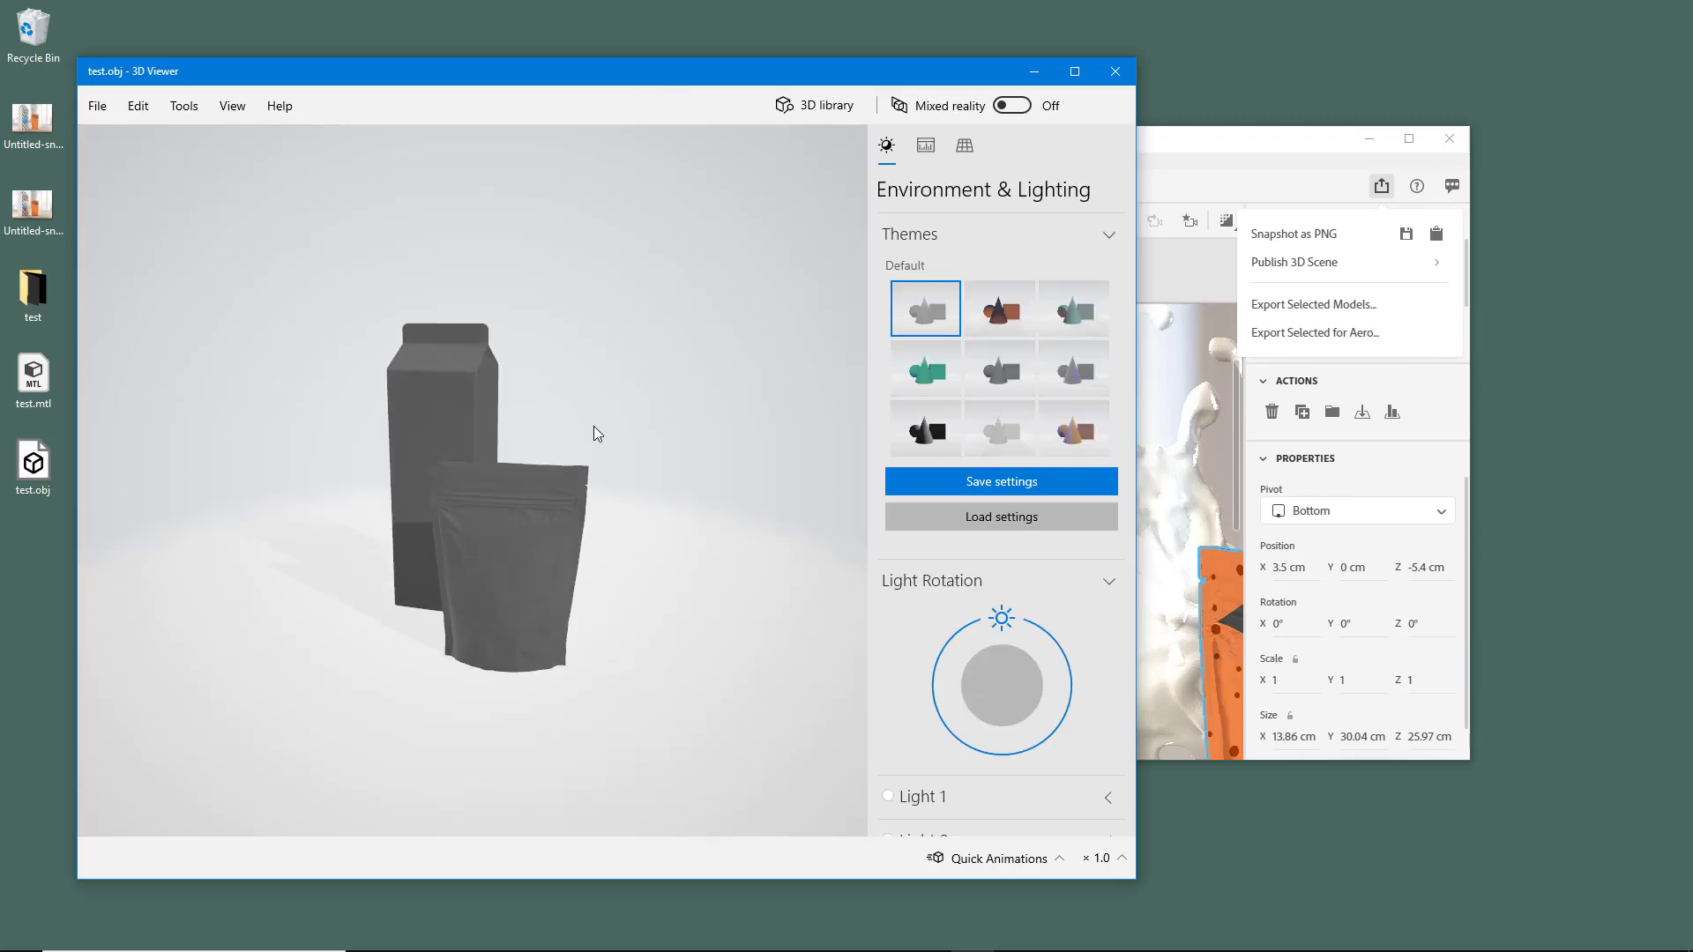
- Examine the exported carton and pouch models from several angles and zoom levels
{"action": "left_click_drag", "start_coordinate": [593, 431], "coordinate": [641, 506]}
{"action": "scroll", "coordinate": [534, 501], "scroll_direction": "up", "scroll_amount": 5}
{"action": "scroll", "coordinate": [541, 531], "scroll_direction": "down", "scroll_amount": 5}
{"action": "left_click_drag", "start_coordinate": [543, 533], "coordinate": [337, 514]}
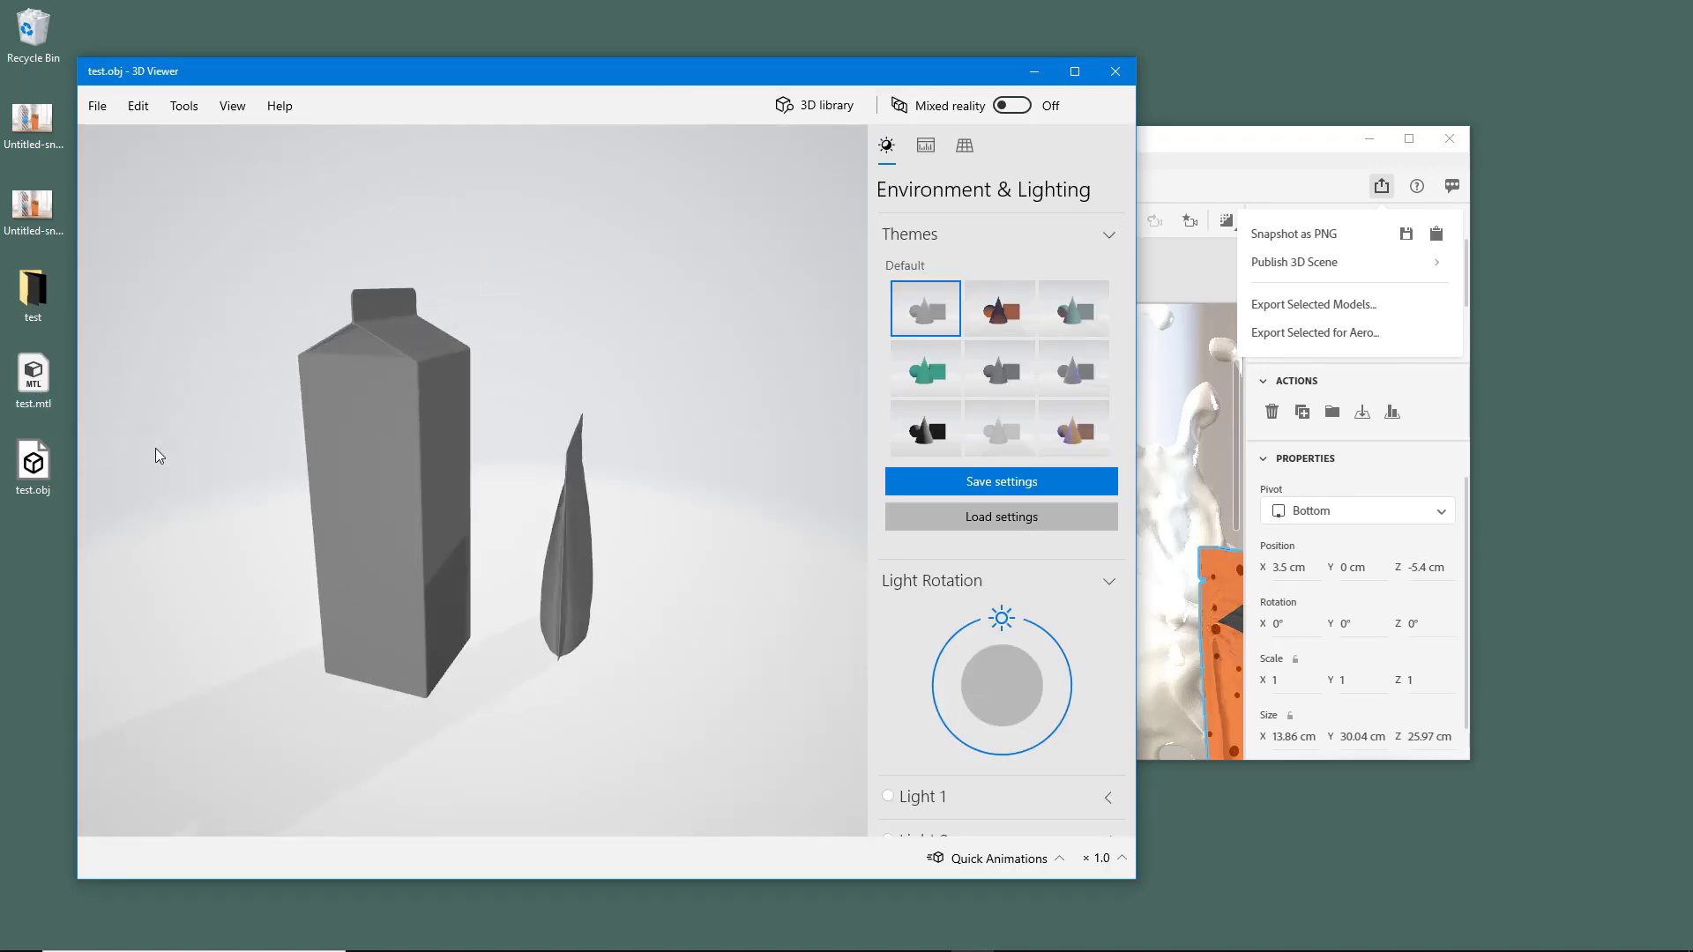
{"action": "left_click_drag", "start_coordinate": [569, 457], "coordinate": [490, 425]}
{"action": "scroll", "coordinate": [529, 428], "scroll_direction": "up", "scroll_amount": 3}
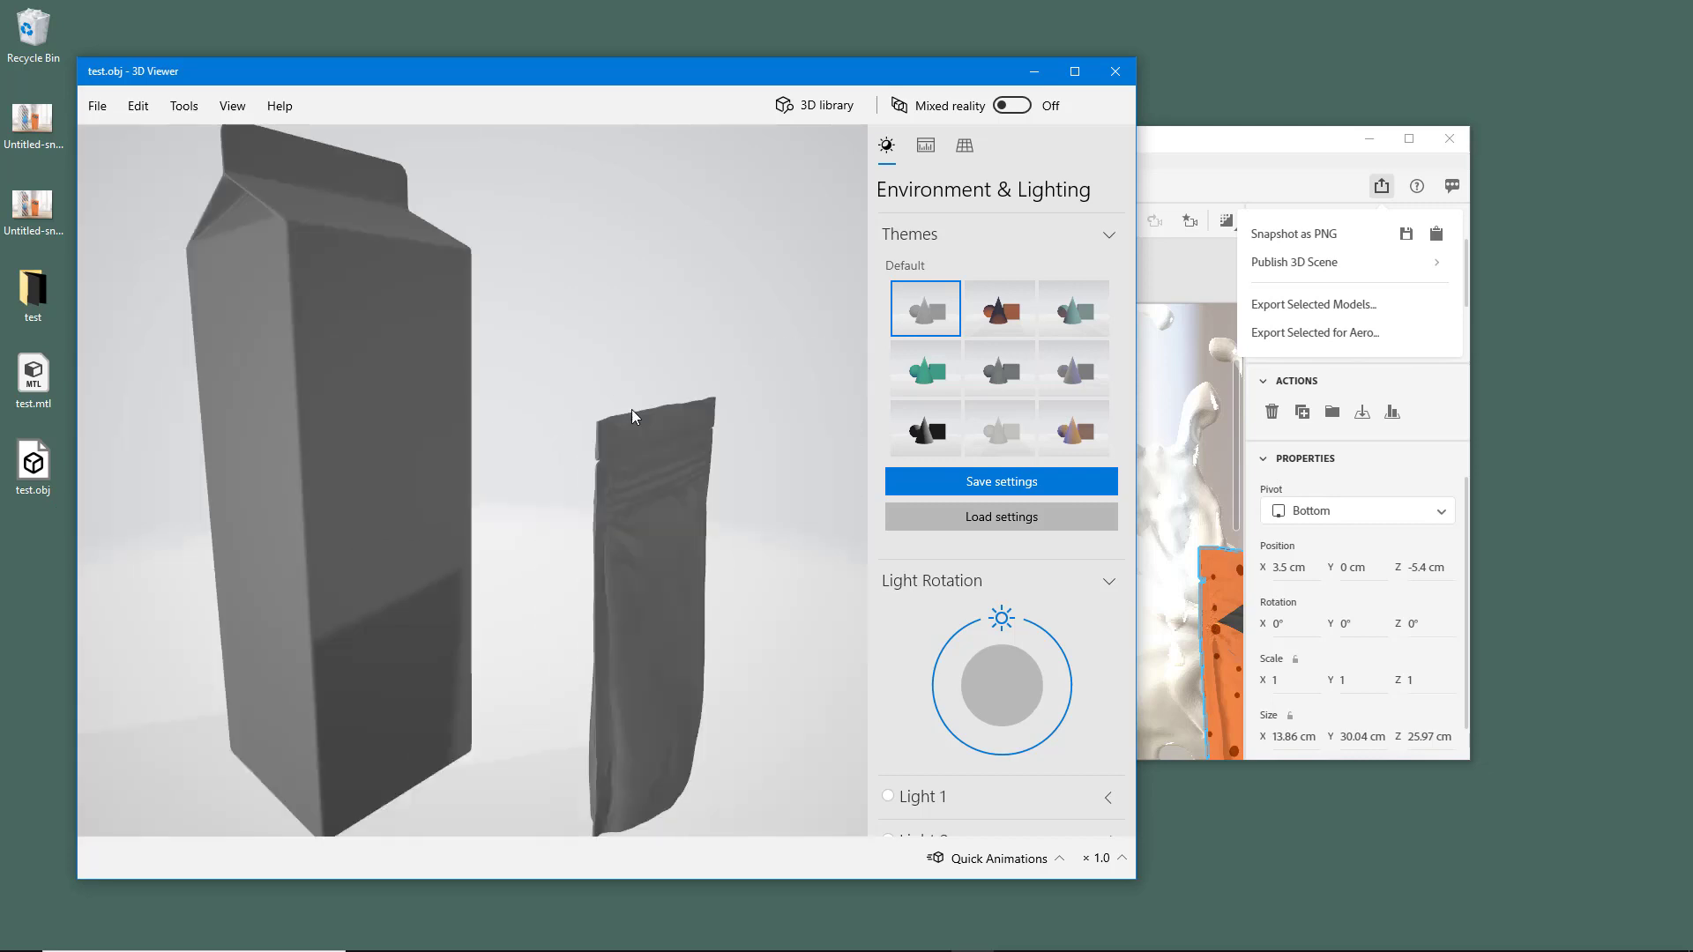
- Apply the orange and dark blue lighting theme and rotate its light to inspect the models under different lighting
{"action": "left_click", "coordinate": [1005, 295]}
{"action": "left_click_drag", "start_coordinate": [633, 492], "coordinate": [624, 597]}
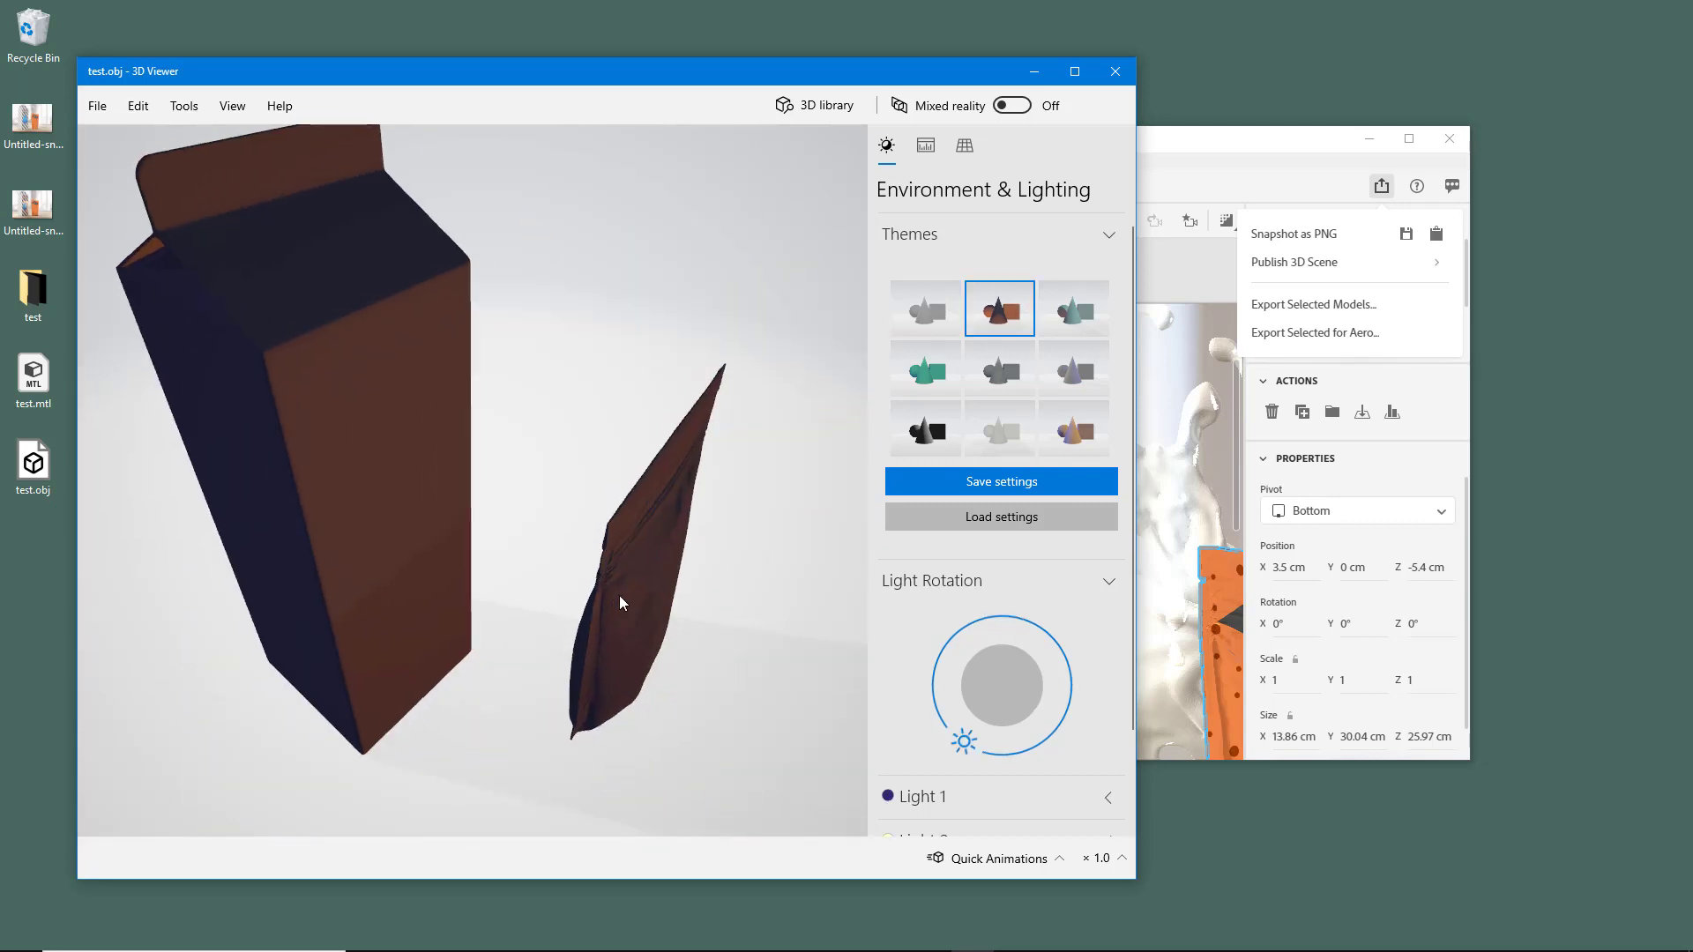
{"action": "left_click_drag", "start_coordinate": [961, 740], "coordinate": [1047, 730]}
{"action": "left_click_drag", "start_coordinate": [525, 649], "coordinate": [374, 520]}
{"action": "left_click_drag", "start_coordinate": [1051, 733], "coordinate": [925, 672]}
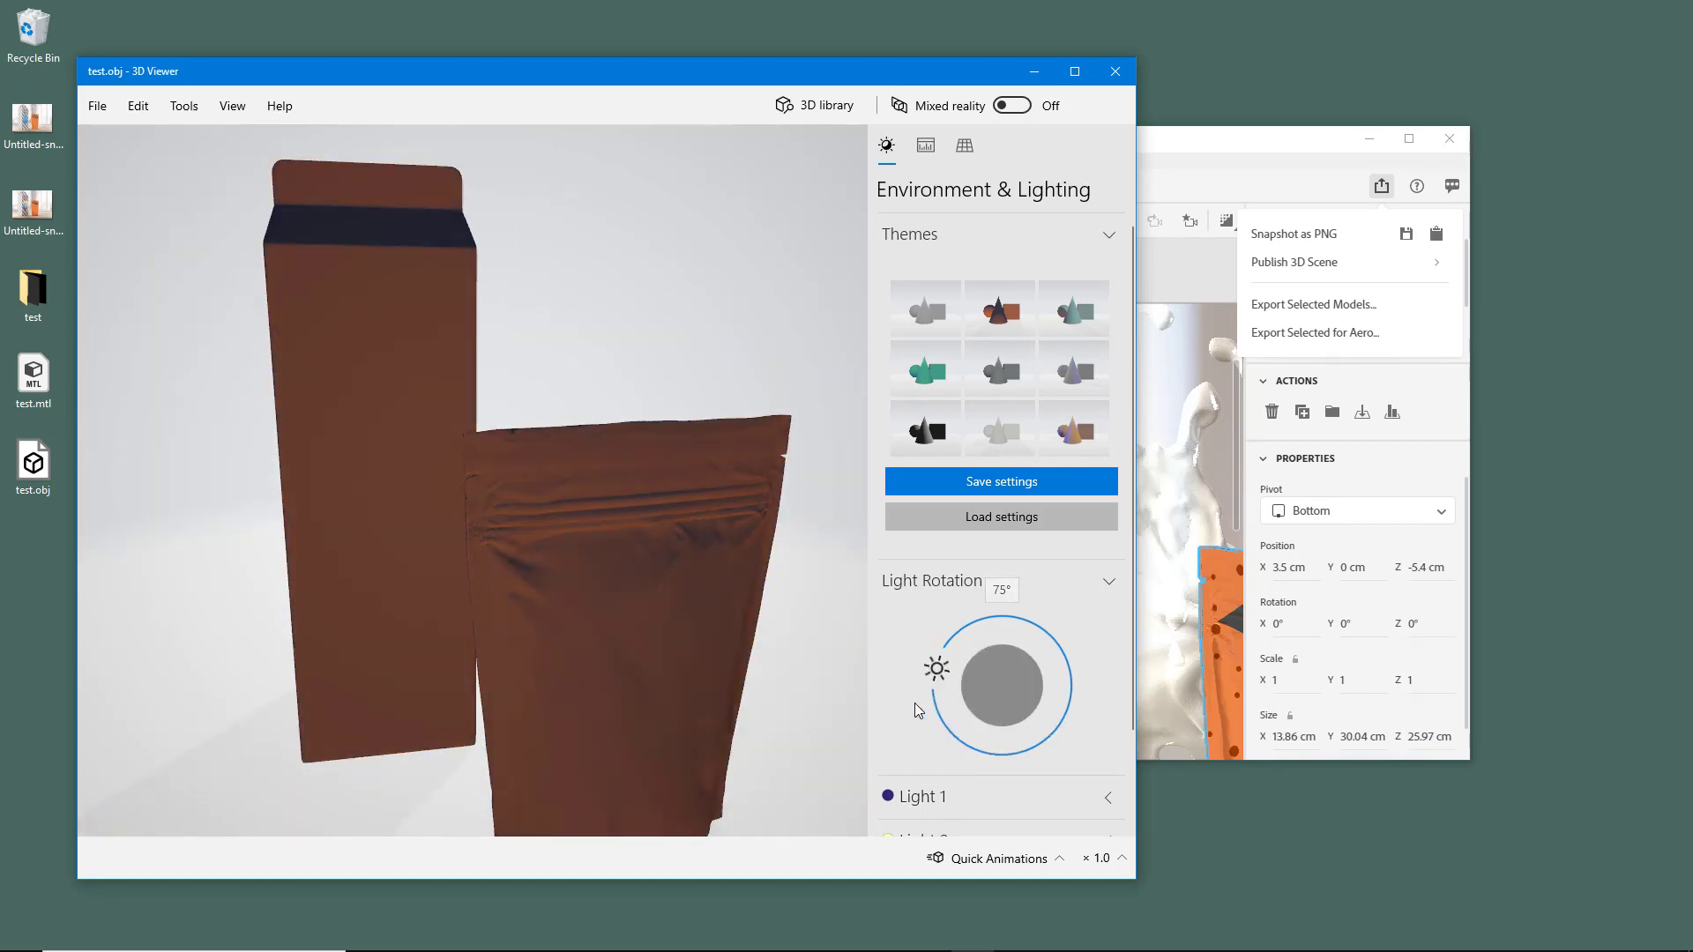
- Close 3D Viewer, return to Adobe Dimension in a maximized window, and dismiss the sharing options
{"action": "left_click", "coordinate": [1120, 75]}
{"action": "left_click_drag", "start_coordinate": [1118, 137], "coordinate": [1072, 0]}
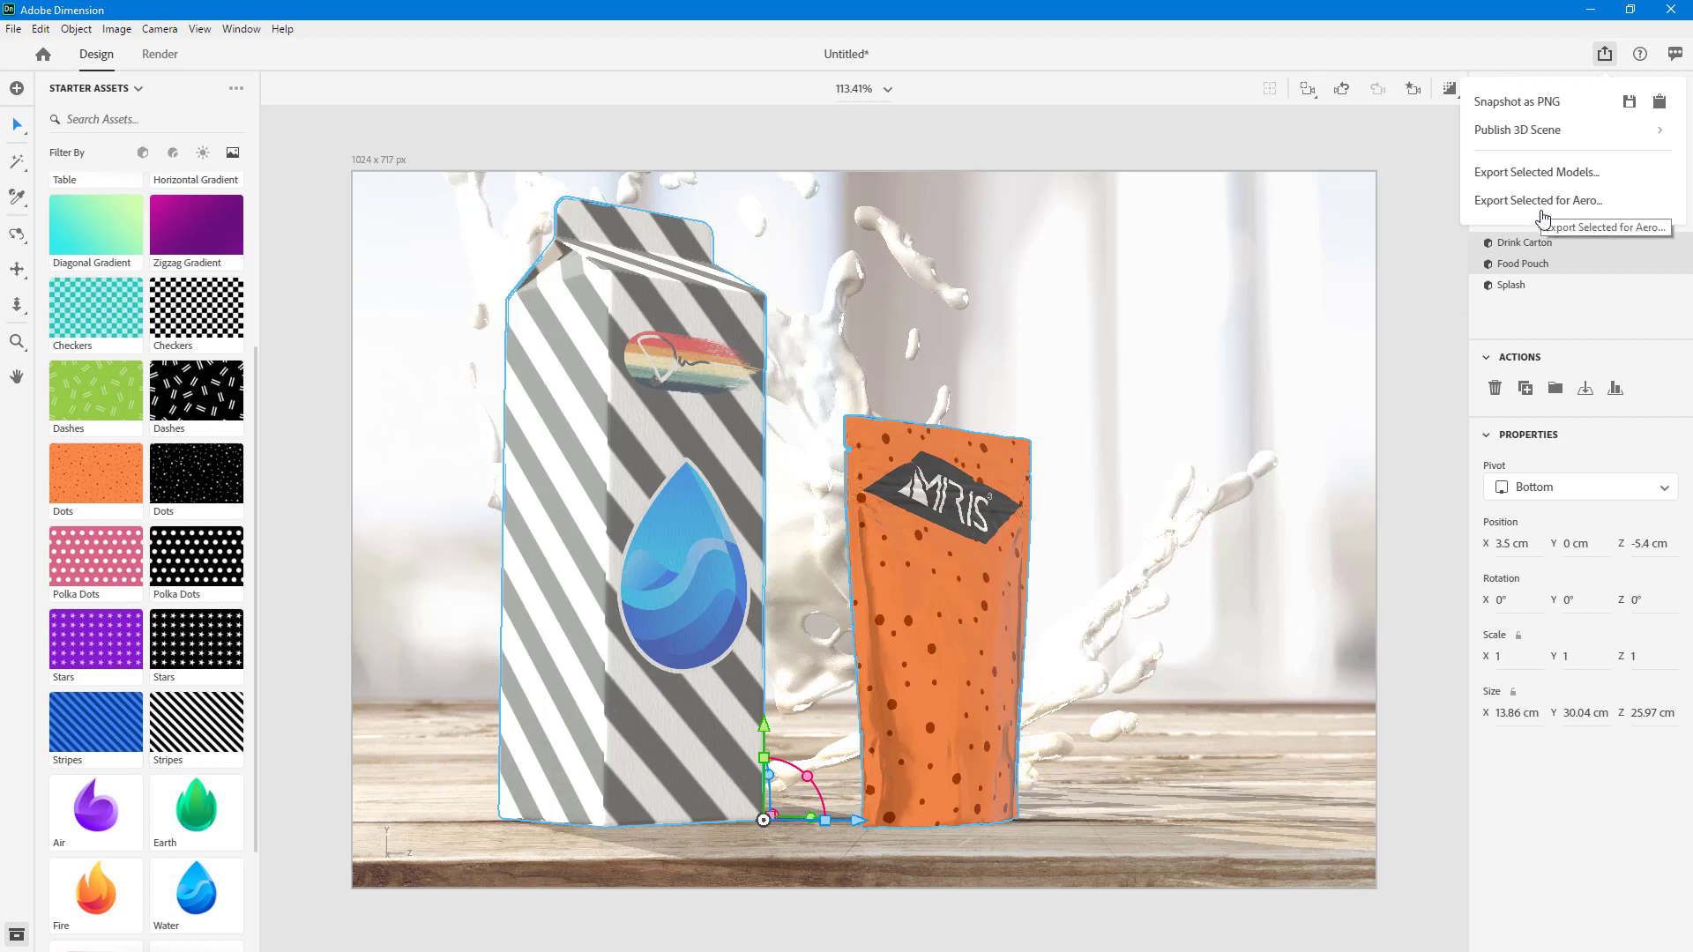
{"action": "left_click", "coordinate": [1436, 181]}
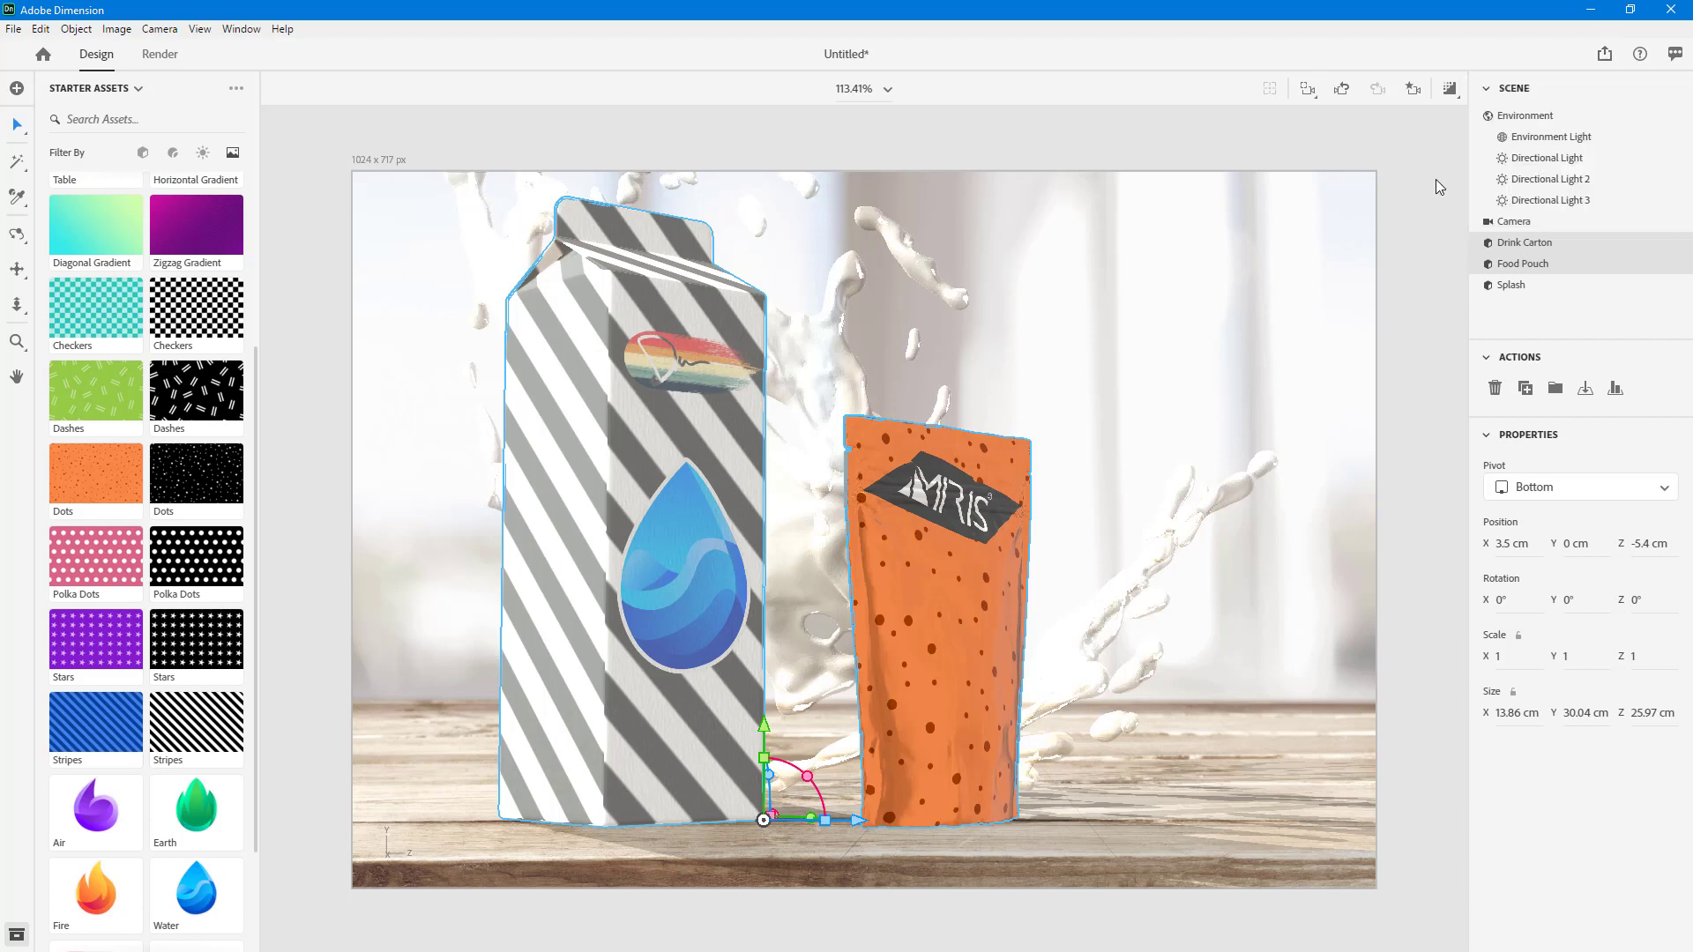